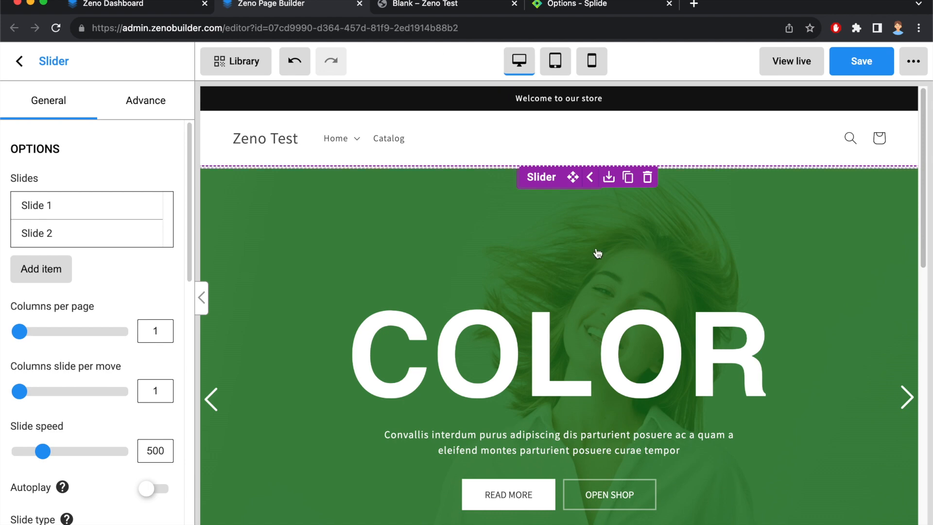
Preview the slider on the canvas by switching back and forth between the Color and Denim slides.
drag(704, 254, 385, 306)
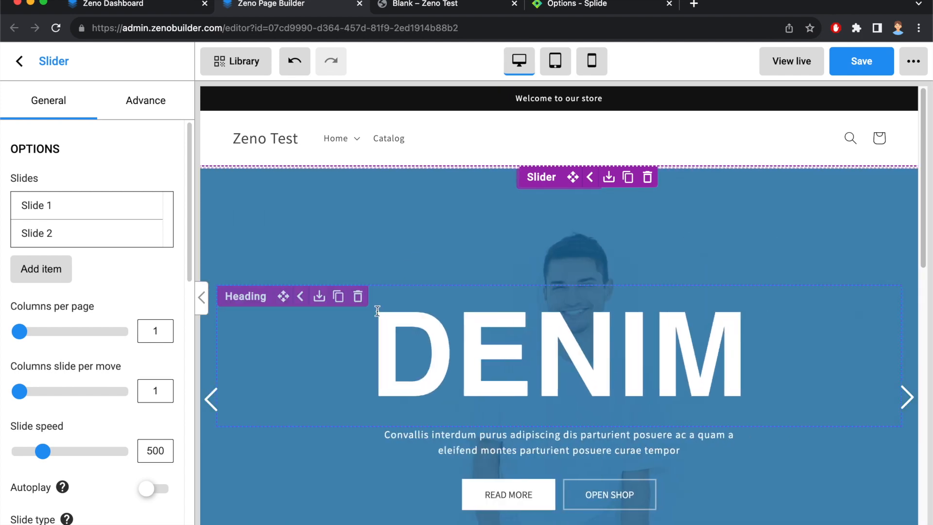
click(211, 400)
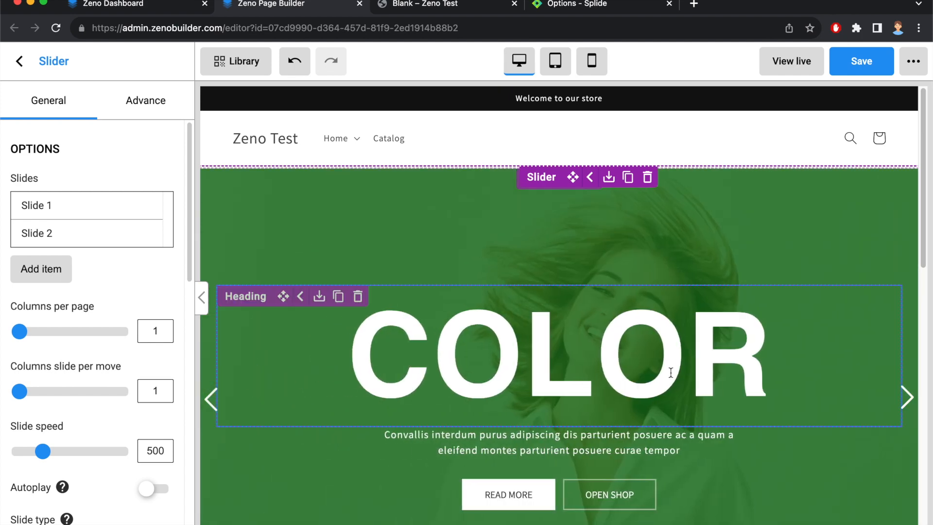
click(905, 397)
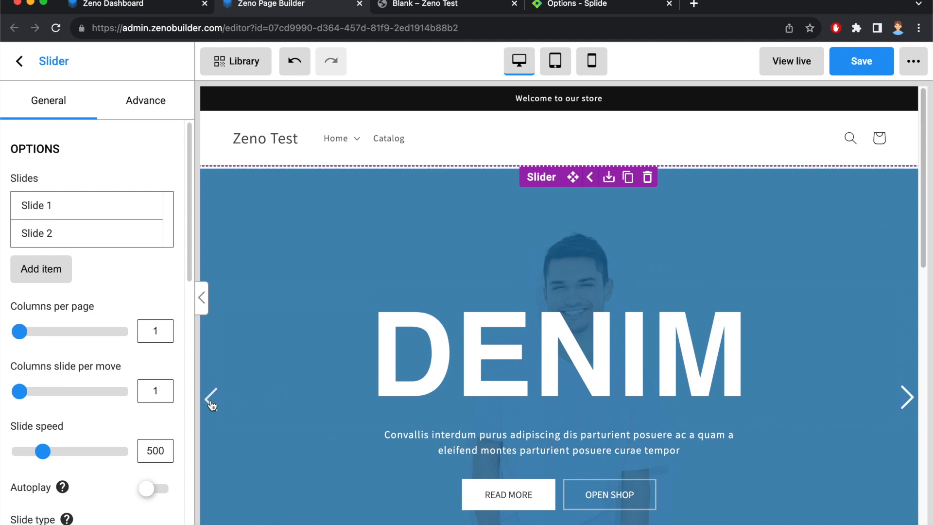
click(210, 397)
scroll(537, 178, down, 1)
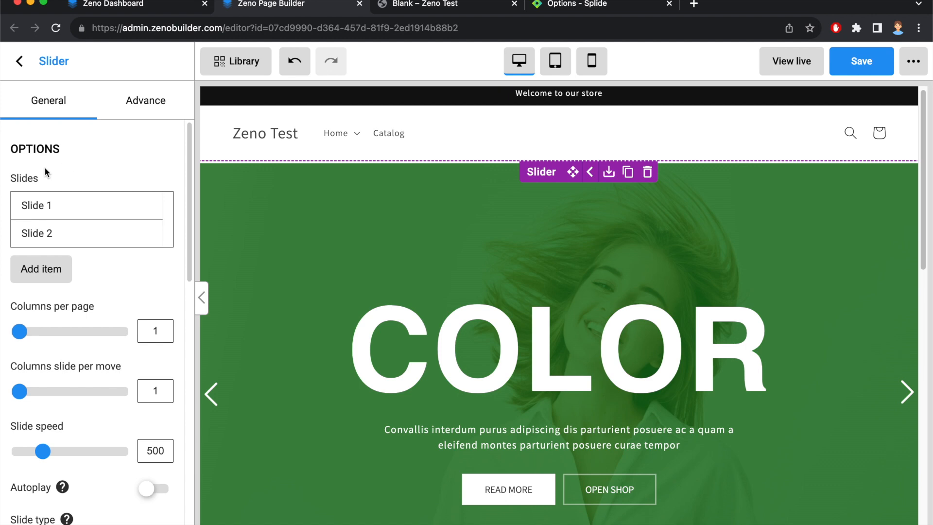
Add a blank third slide to the slider, then remove it again.
mouse_move(45, 206)
mouse_move(65, 231)
click(49, 273)
drag(688, 213, 460, 221)
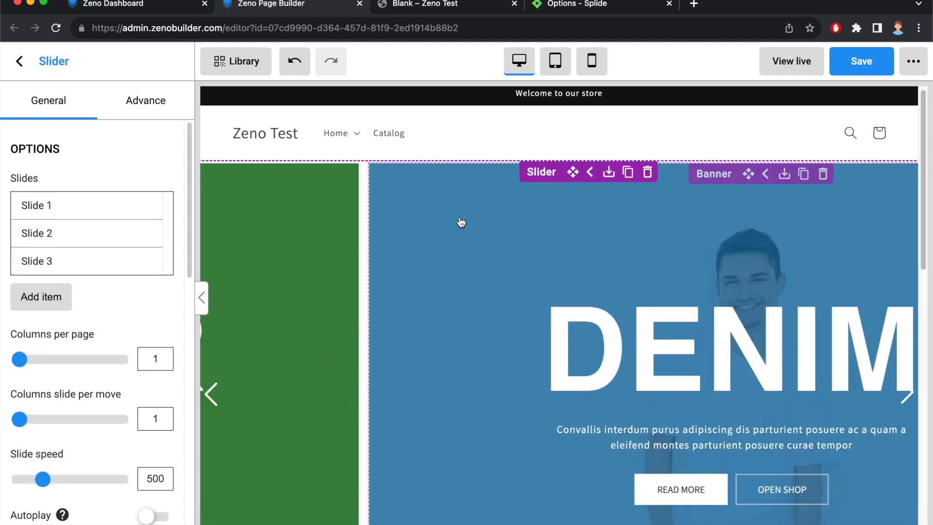
drag(602, 226, 354, 240)
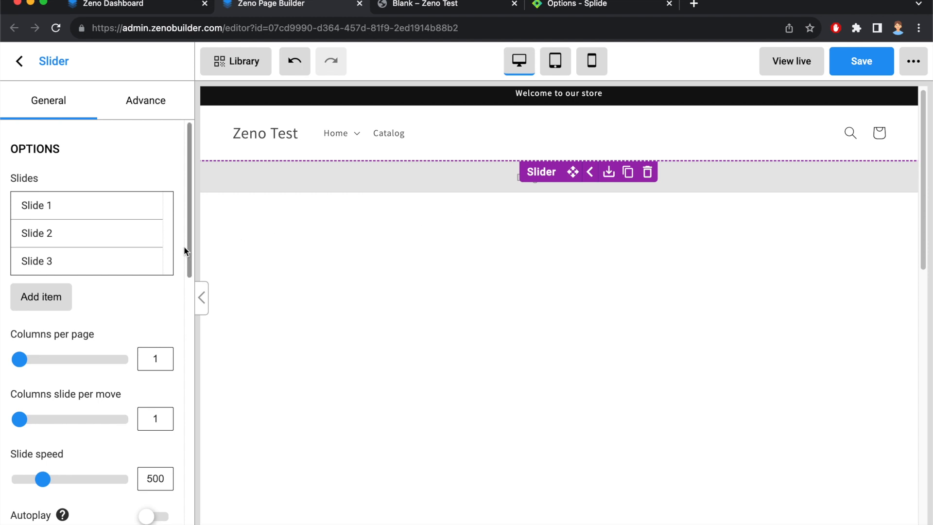
click(146, 262)
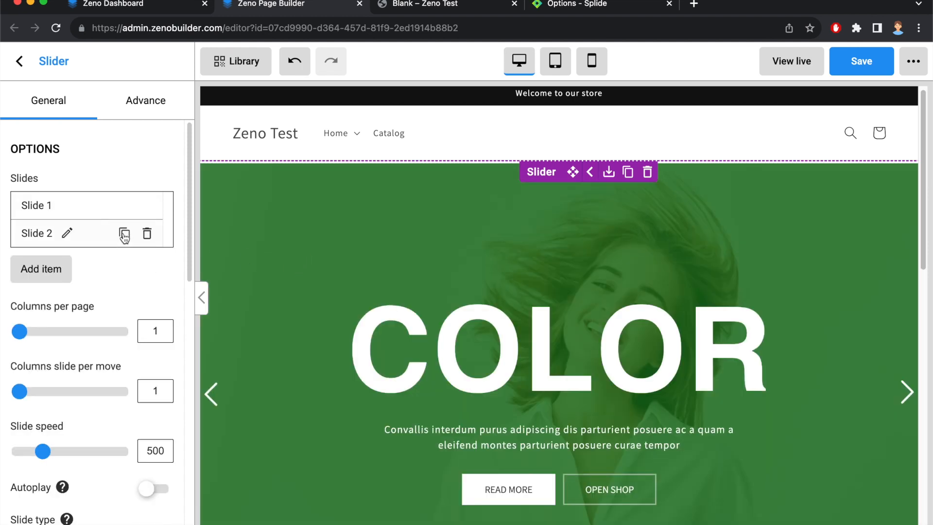
Duplicate Slide 2 in the slide list and delete the copy.
click(124, 234)
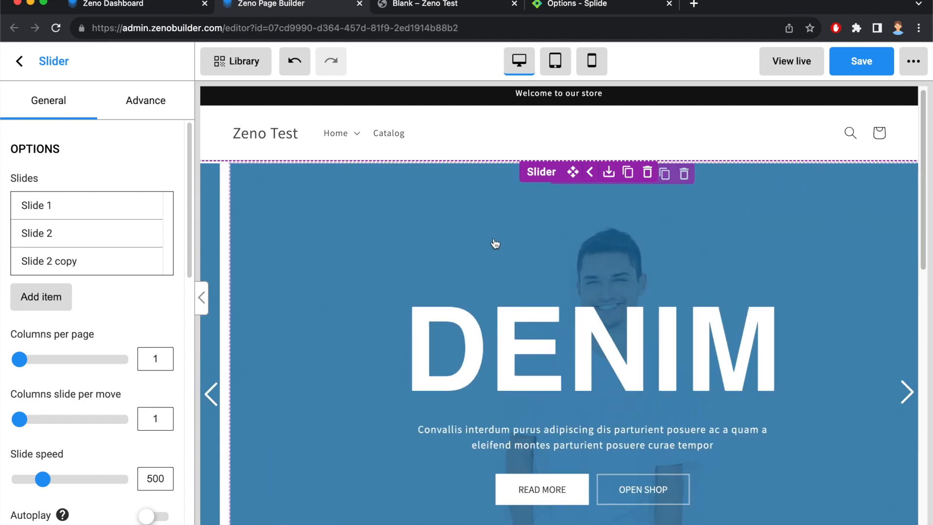
mouse_move(149, 264)
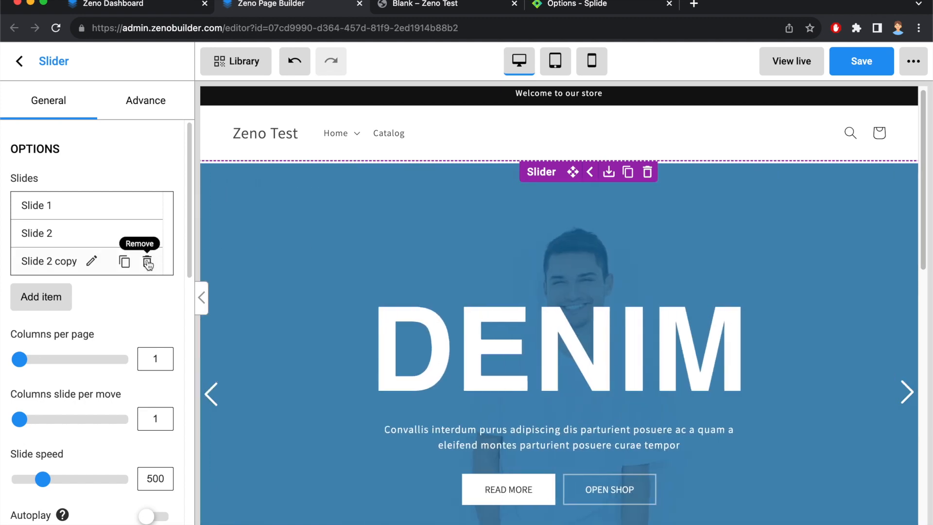
click(147, 263)
Rename Slide 1 as "Color".
click(67, 204)
triple_click(63, 204)
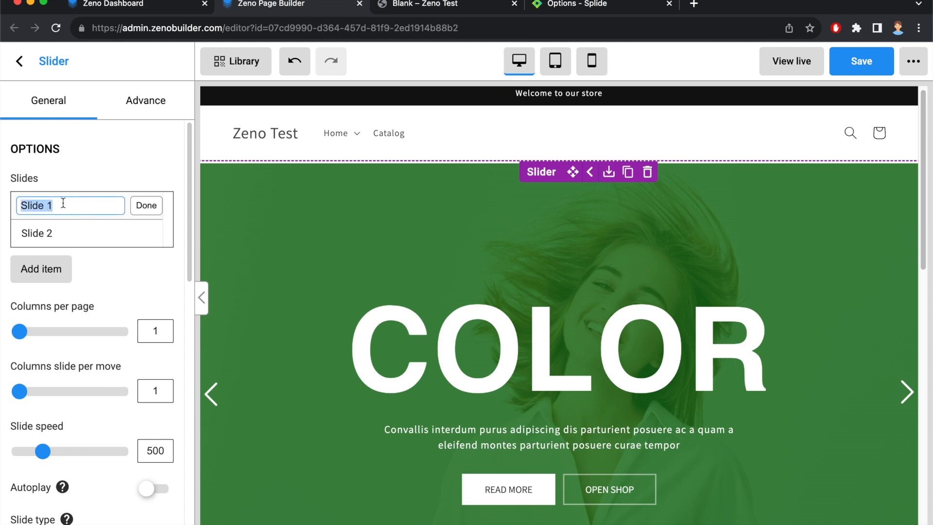
text(Color)
click(146, 205)
Rename Slide 2 as "Denim".
click(67, 233)
triple_click(47, 232)
text(Dein)
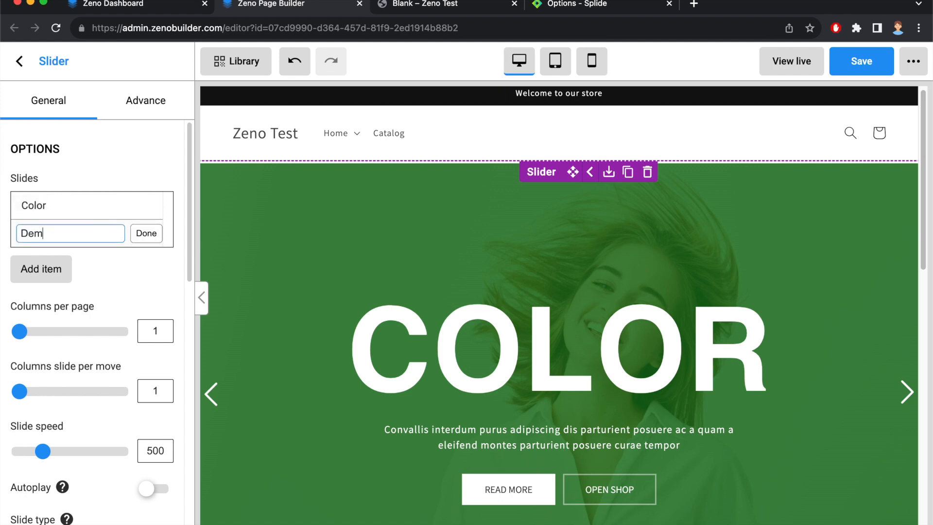
key(BackSpace)
key(BackSpace)
text(nim)
drag(526, 258, 460, 270)
click(146, 232)
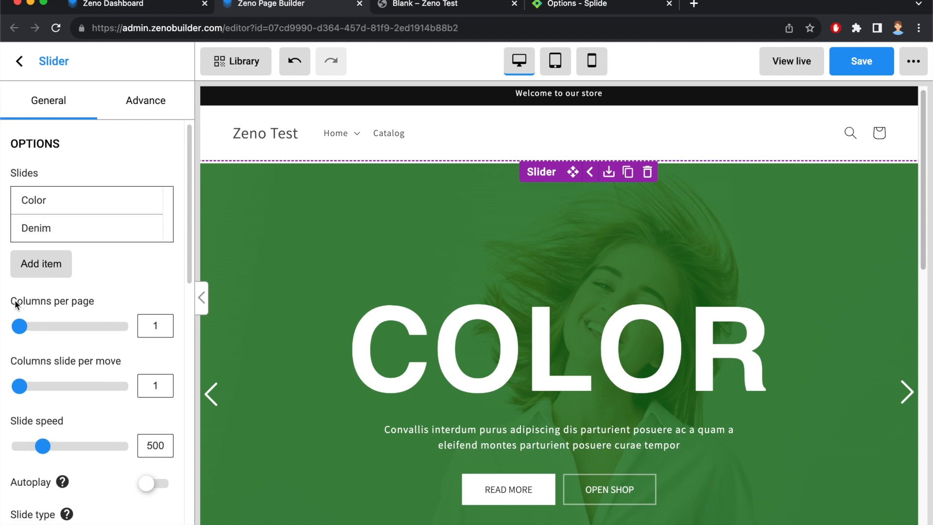
Try the slider with 2 columns per page and restore the setting to 1.
double_click(167, 330)
text(2)
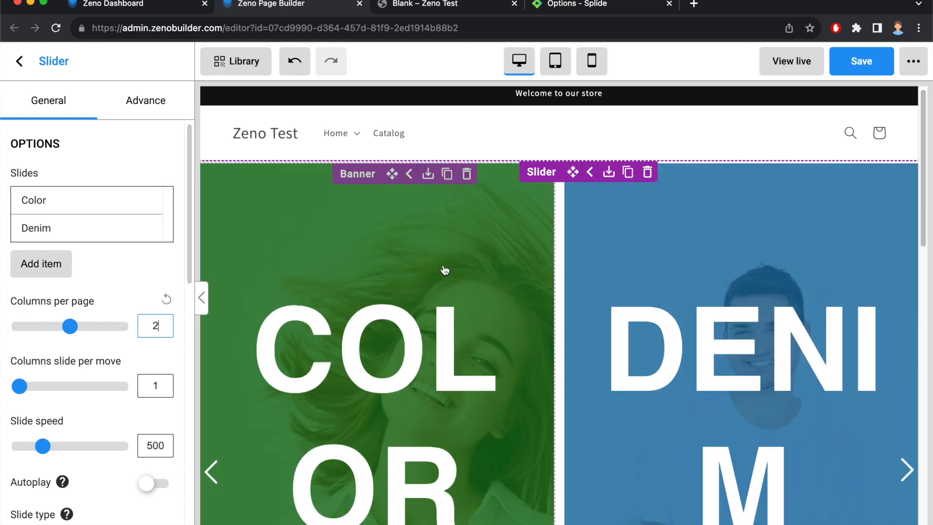
scroll(423, 243, down, 1)
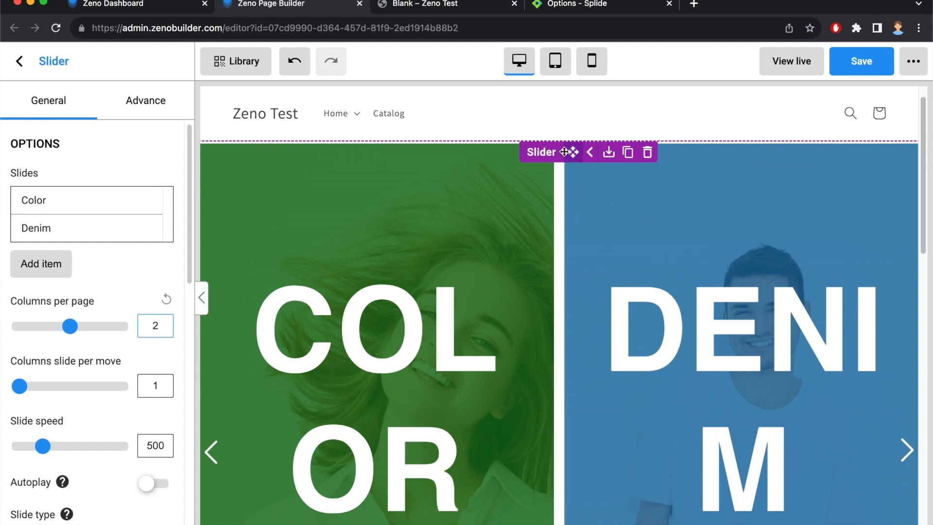
double_click(161, 327)
text(1)
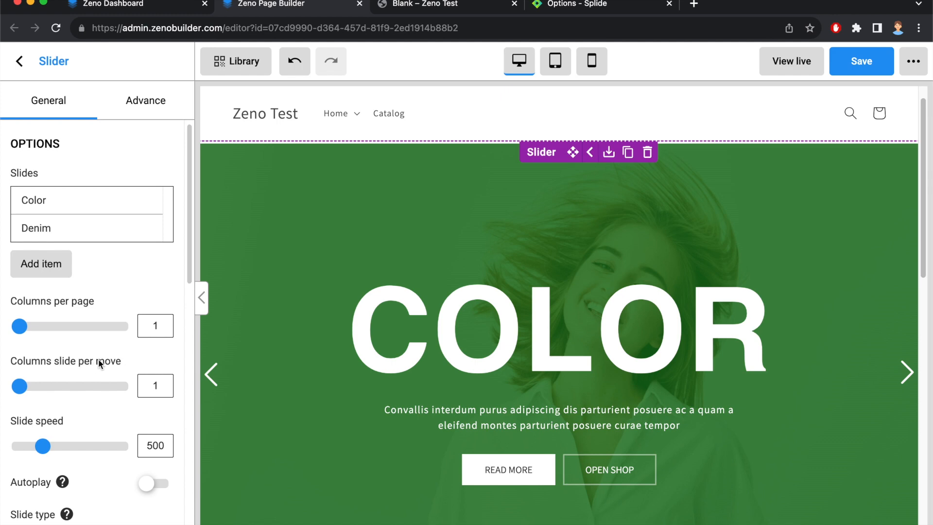
Advance the slider to the Denim slide and back to check how many columns move each time.
scroll(97, 359, down, 1)
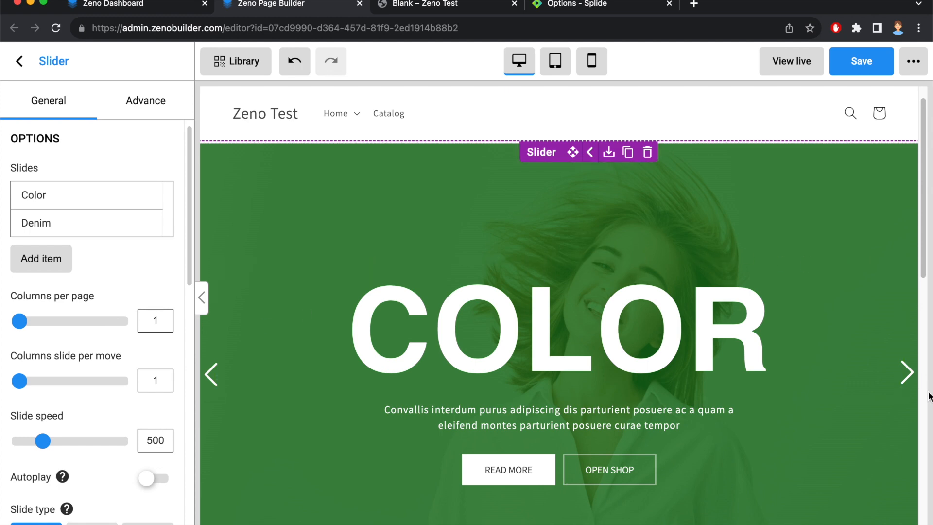
click(906, 373)
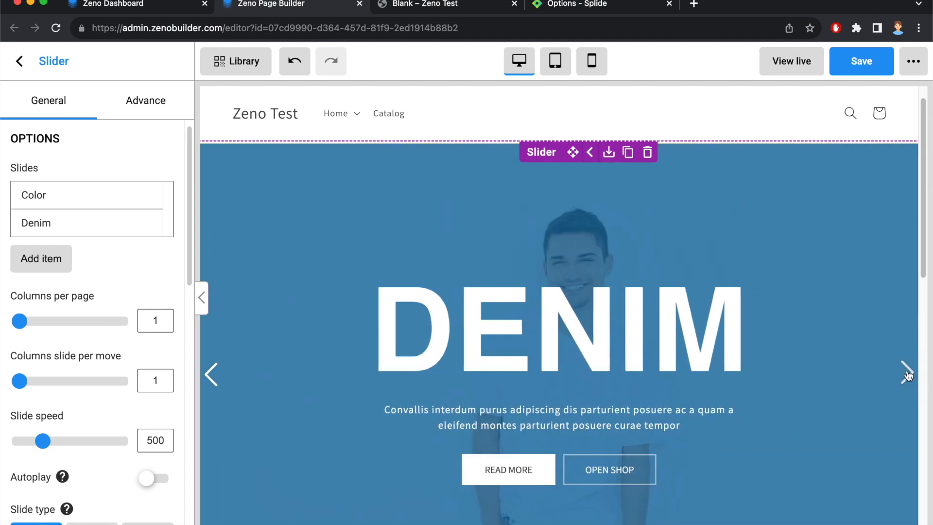
click(213, 380)
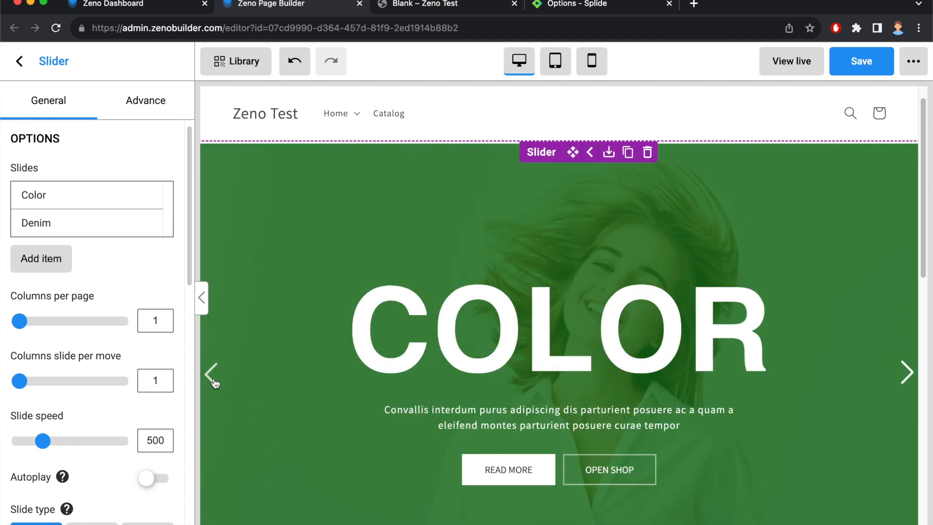
Raise the slide speed to 1500 and preview the transition to the Denim slide.
scroll(101, 349, down, 2)
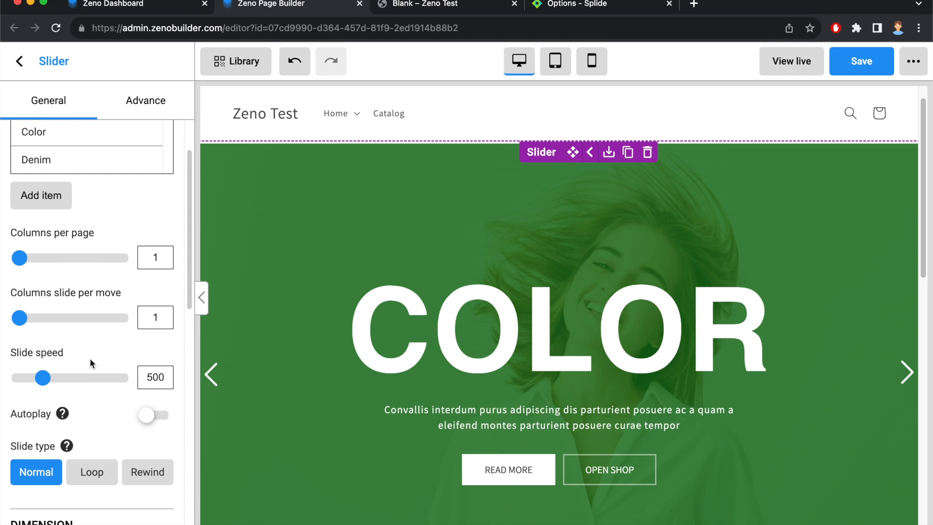
drag(43, 378, 121, 382)
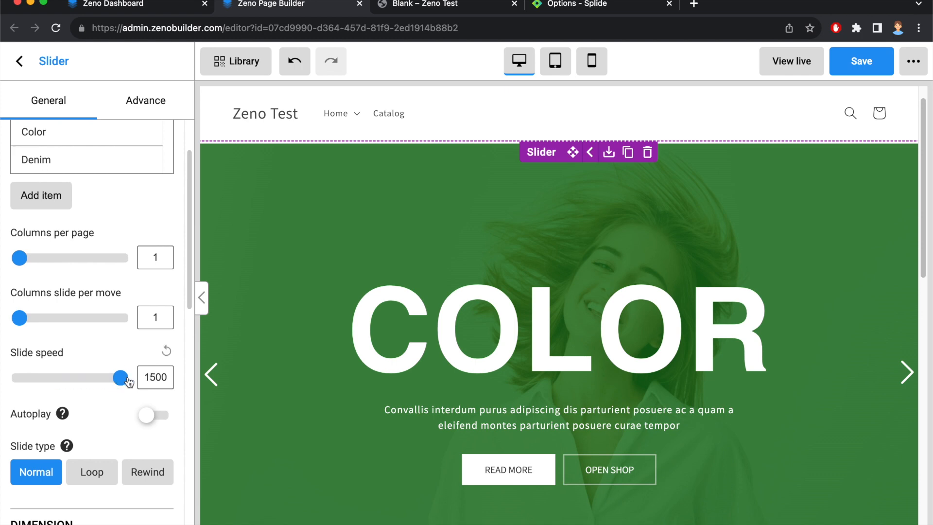
click(909, 380)
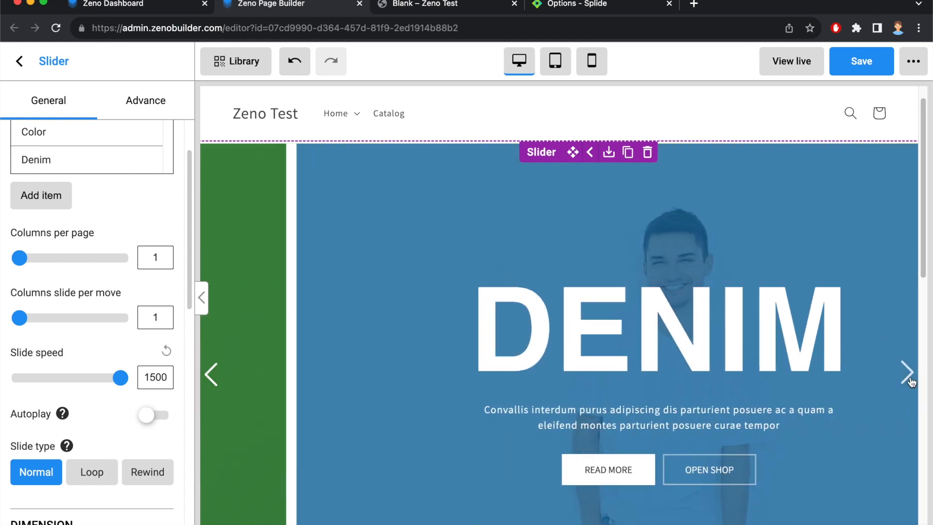
Lower the slide speed to 200 and preview the transitions between the two slides.
drag(121, 379, 19, 379)
click(212, 378)
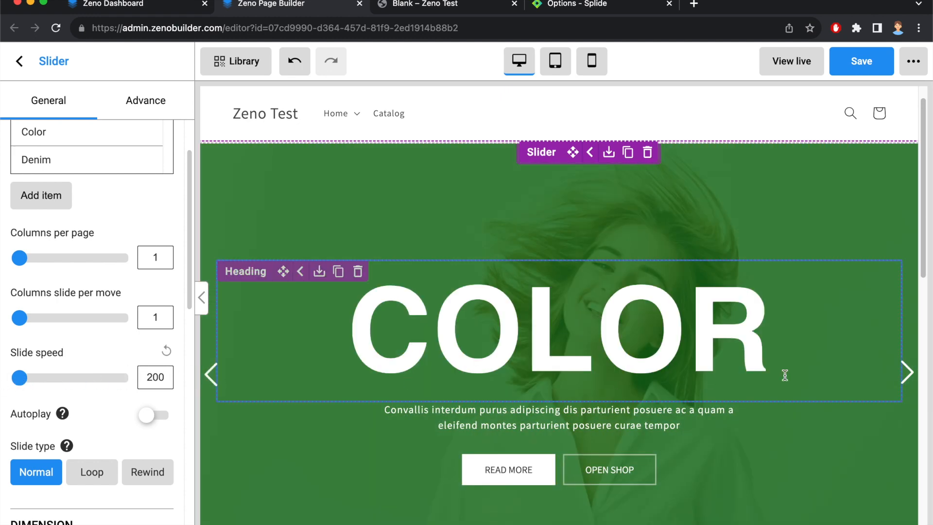
click(907, 374)
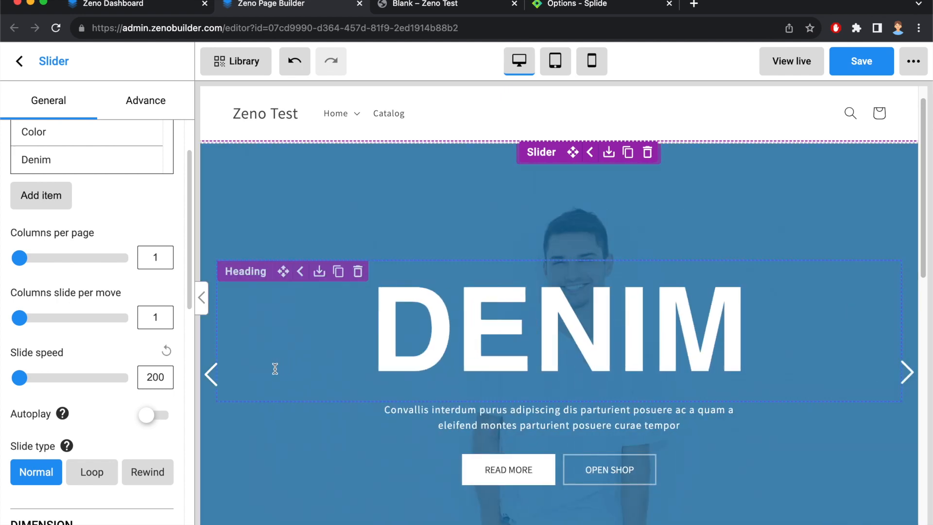
click(211, 374)
Turn on autoplay for the slider.
scroll(93, 372, down, 4)
click(148, 242)
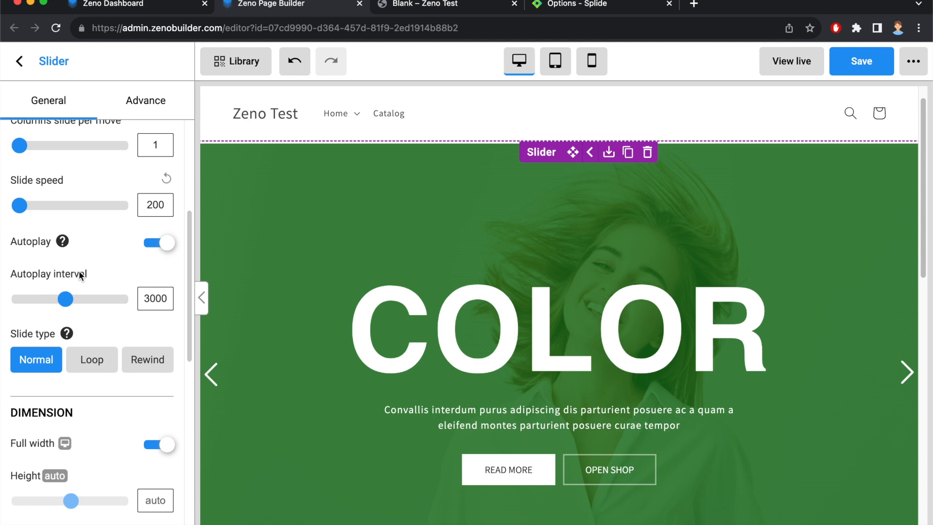
scroll(47, 281, down, 1)
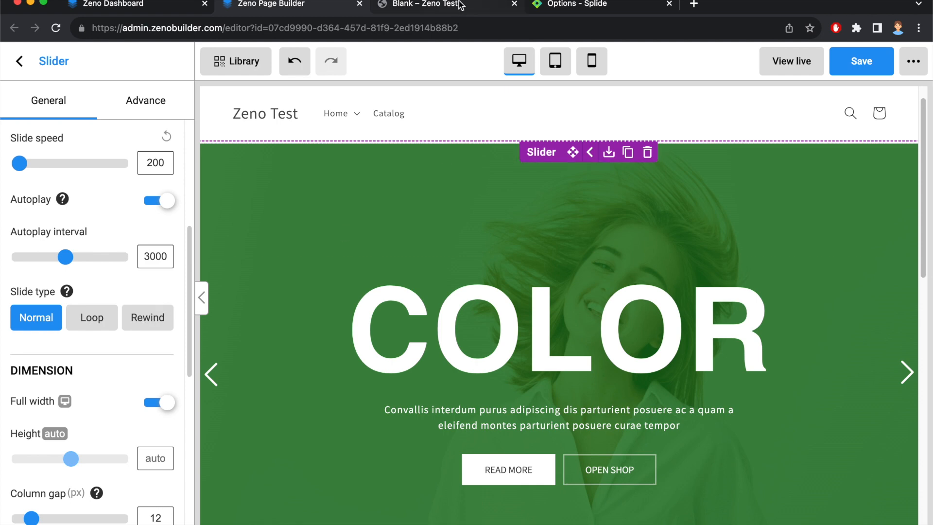
Switch to the live Zeno Test demo page and advance the Normal slider past its last slide.
click(426, 4)
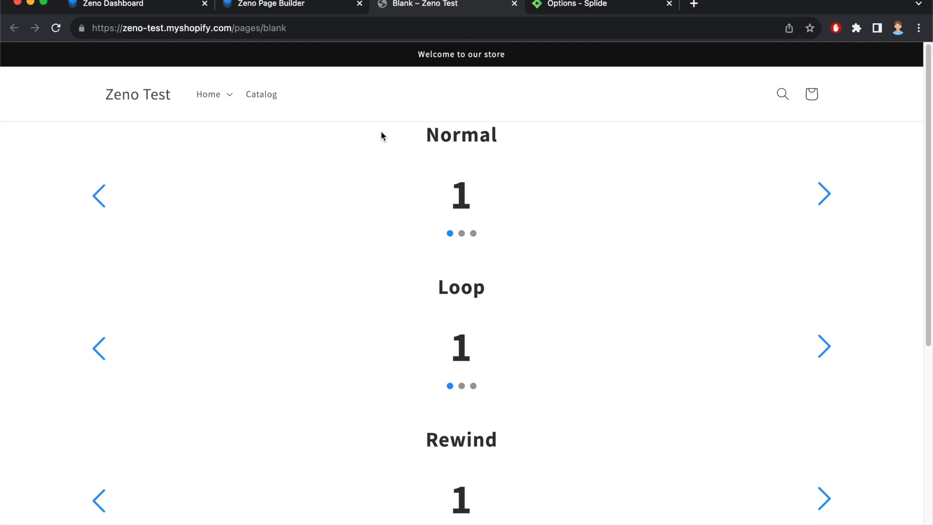
click(824, 195)
click(824, 194)
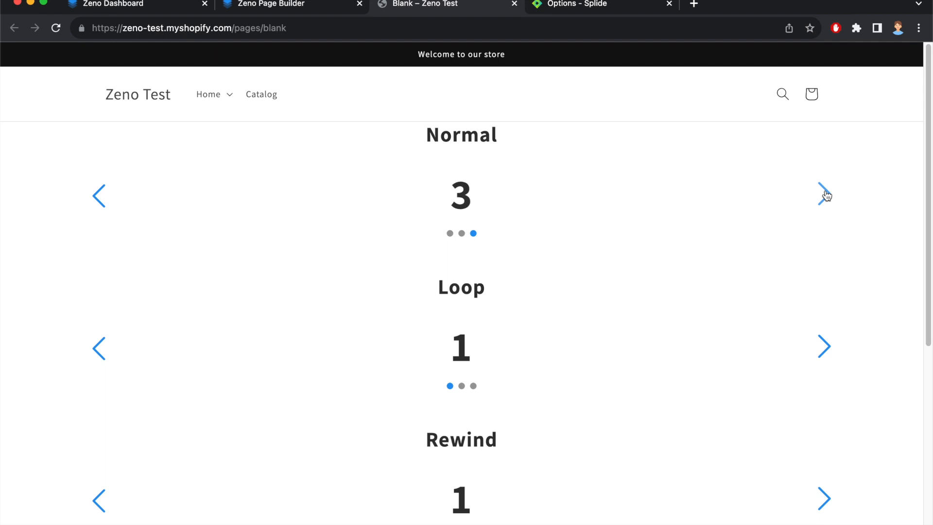
click(825, 194)
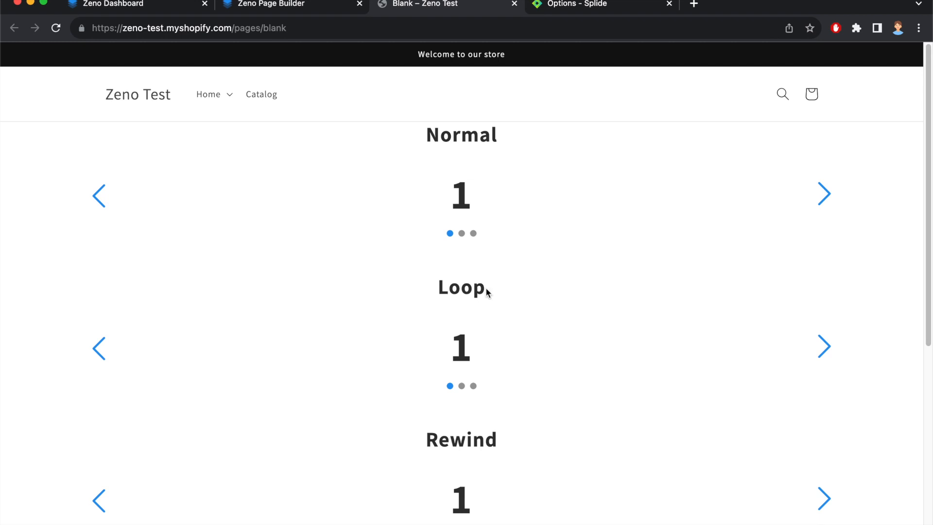
Advance the Loop slider repeatedly to examine how it cycles past its last slide.
click(825, 348)
click(828, 352)
click(828, 352)
click(828, 353)
click(828, 353)
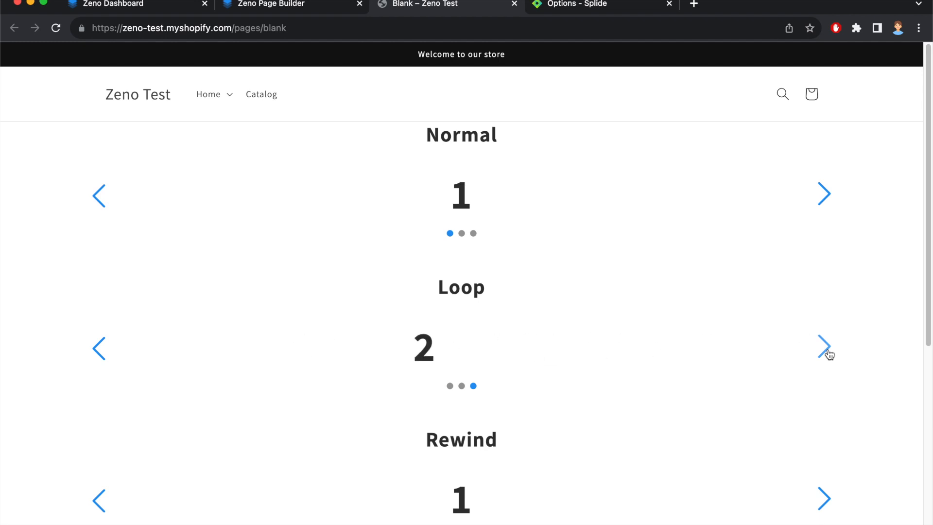
click(828, 353)
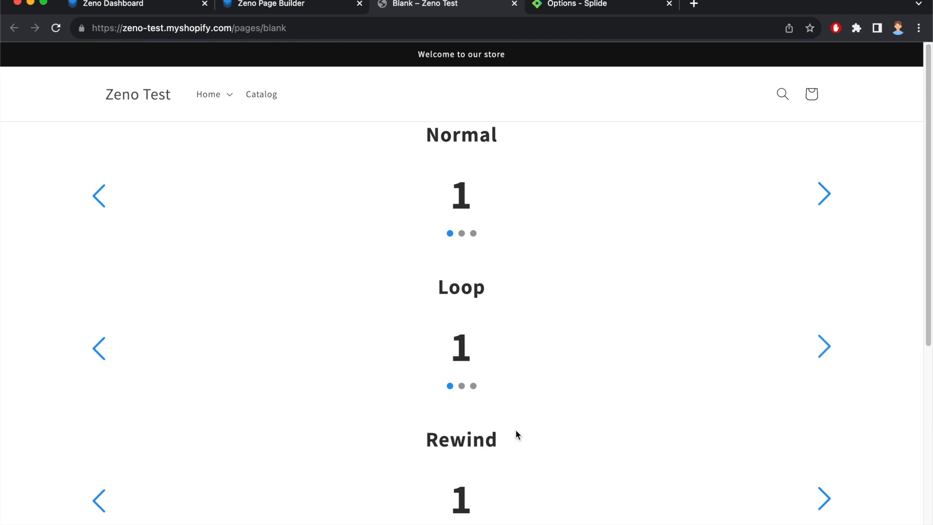
Advance the Rewind slider repeatedly to examine how it returns to its first slide.
click(824, 496)
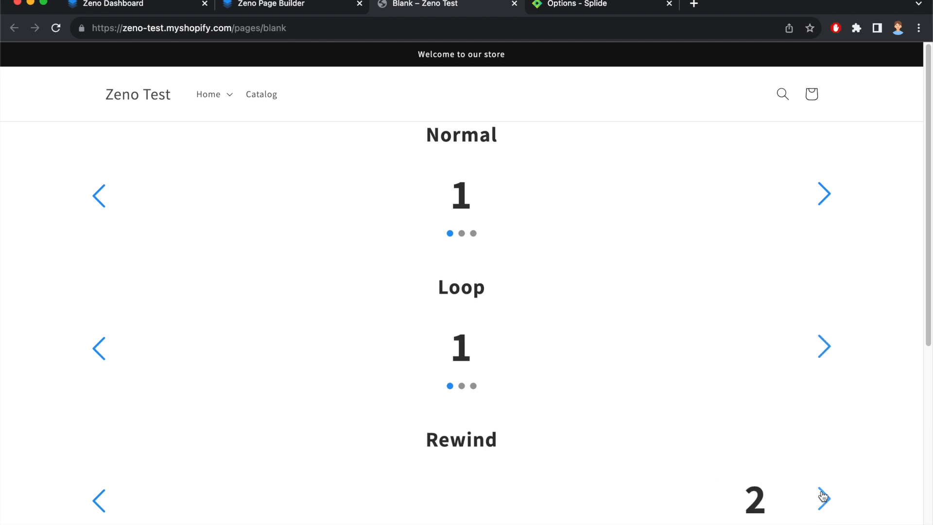
click(822, 495)
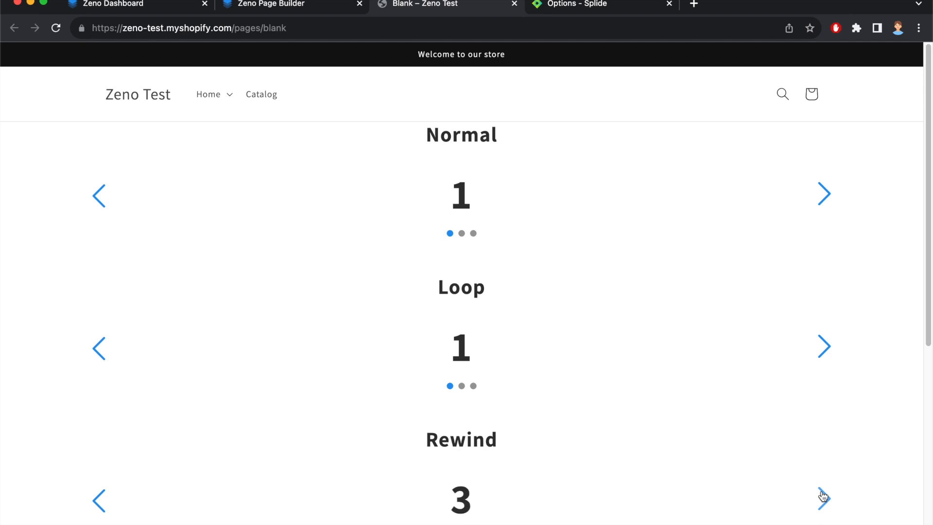
click(822, 496)
click(826, 500)
click(829, 502)
click(830, 504)
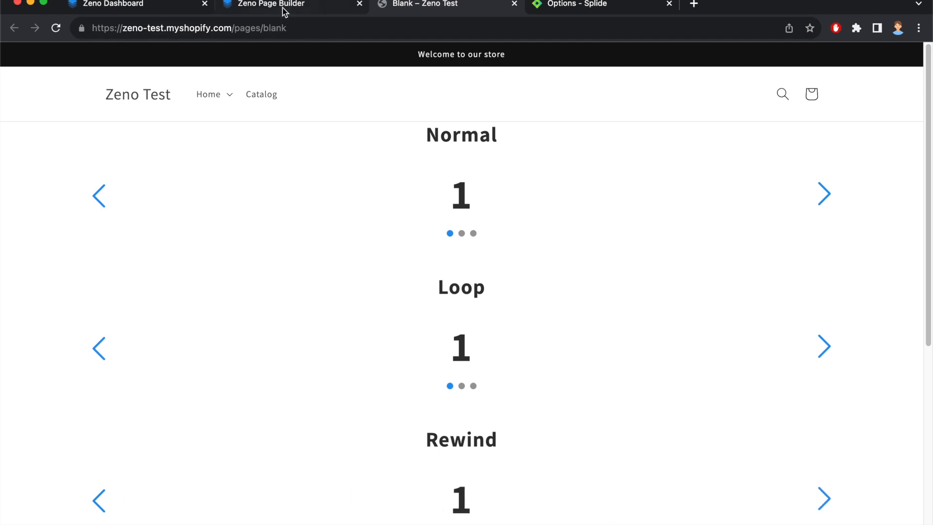
Return to the Zeno Page Builder editor and switch the slider's full width off and on again.
click(285, 10)
scroll(100, 269, down, 3)
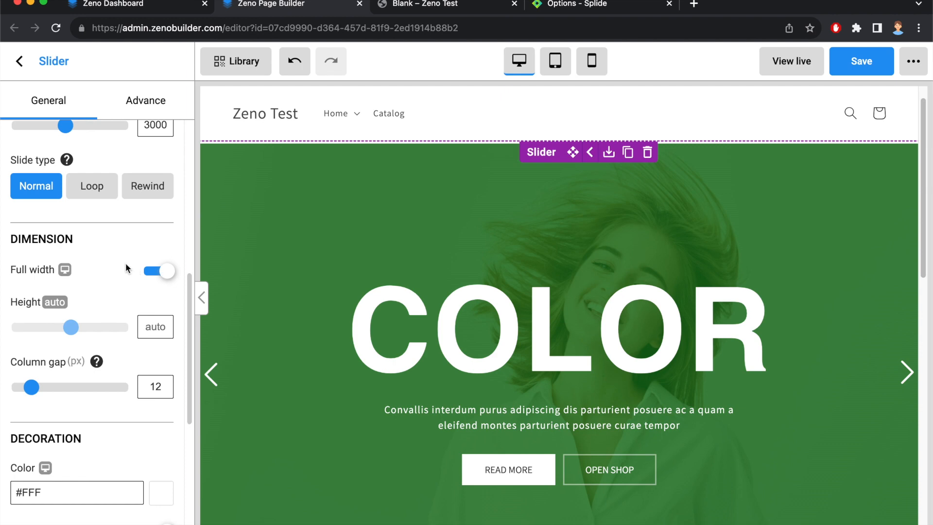
click(157, 272)
click(156, 272)
scroll(118, 285, down, 1)
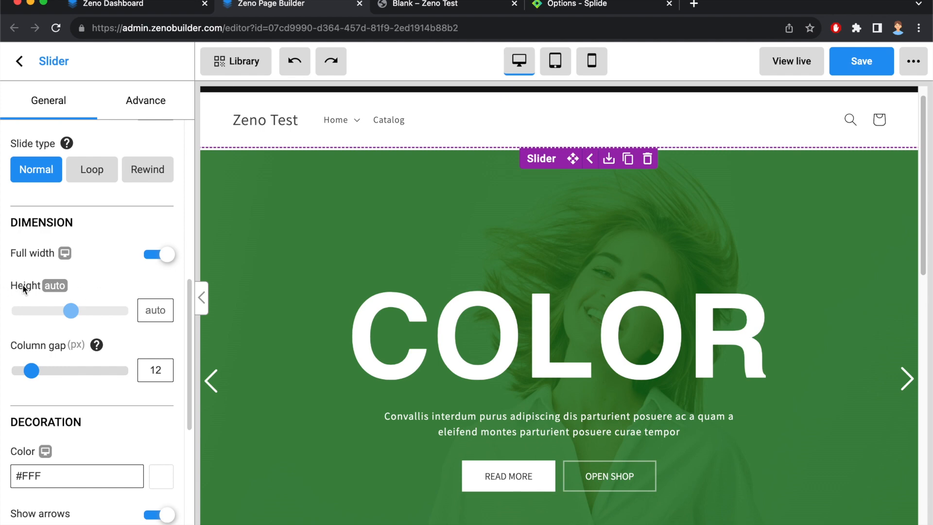
Switch the slider's height unit to px and back to auto.
click(54, 285)
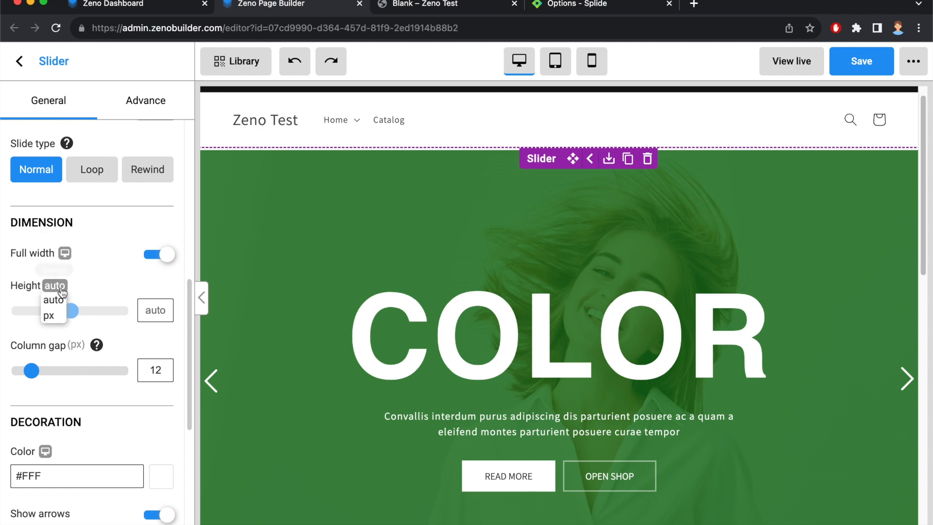
click(55, 315)
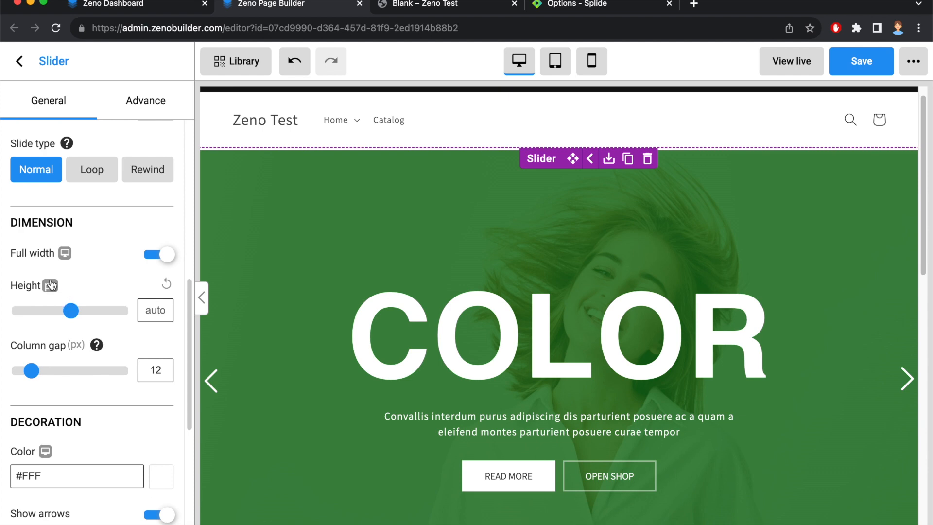
click(52, 288)
click(54, 299)
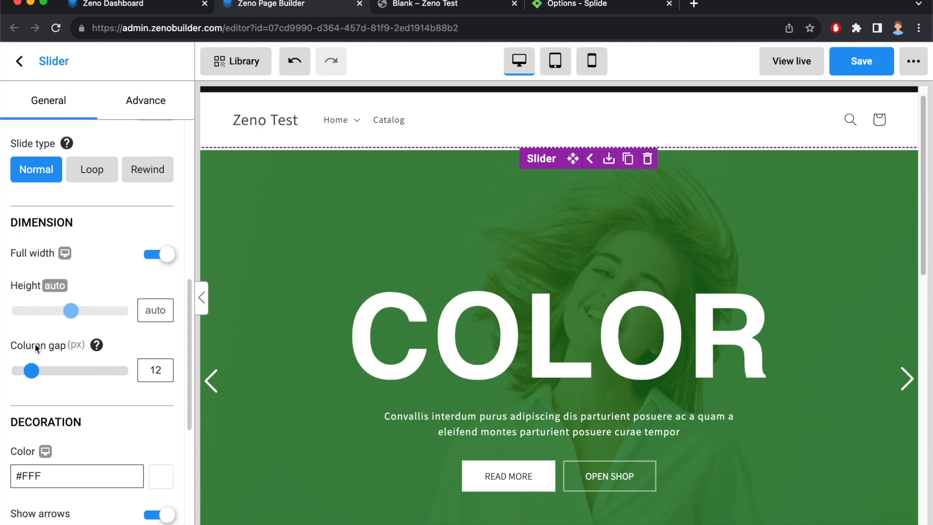
Set the slider's columns per page to 2 and try varying the column gap, ending at 12 px.
scroll(83, 274, up, 7)
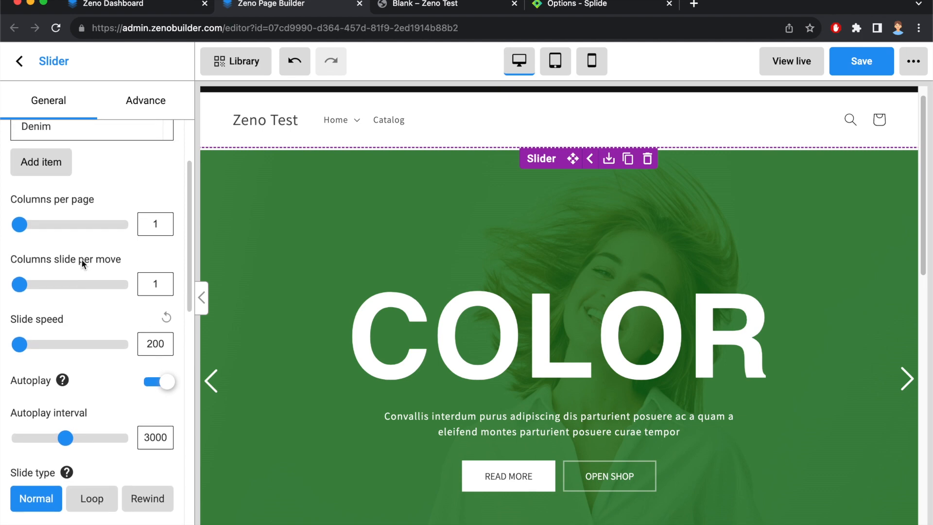
click(169, 220)
scroll(113, 233, down, 7)
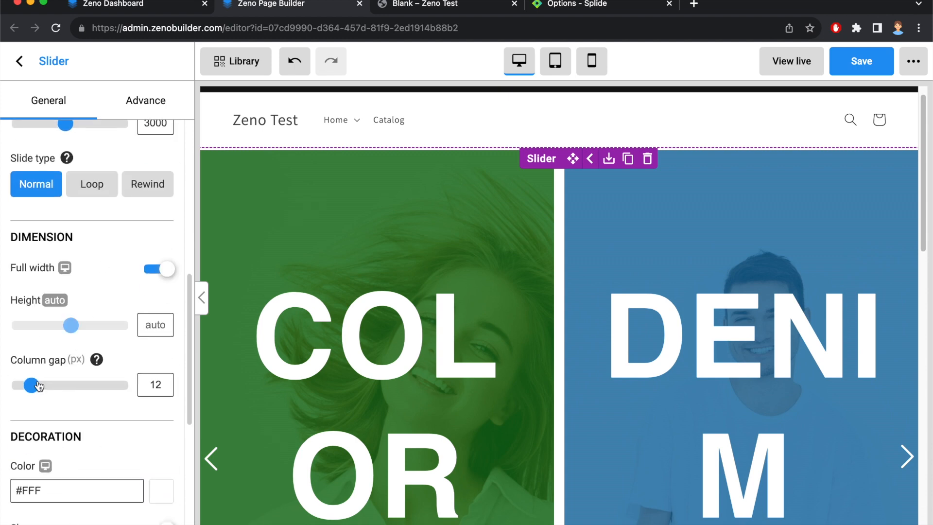
mouse_move(35, 387)
mouse_down()
mouse_move(81, 385)
mouse_move(31, 385)
mouse_up()
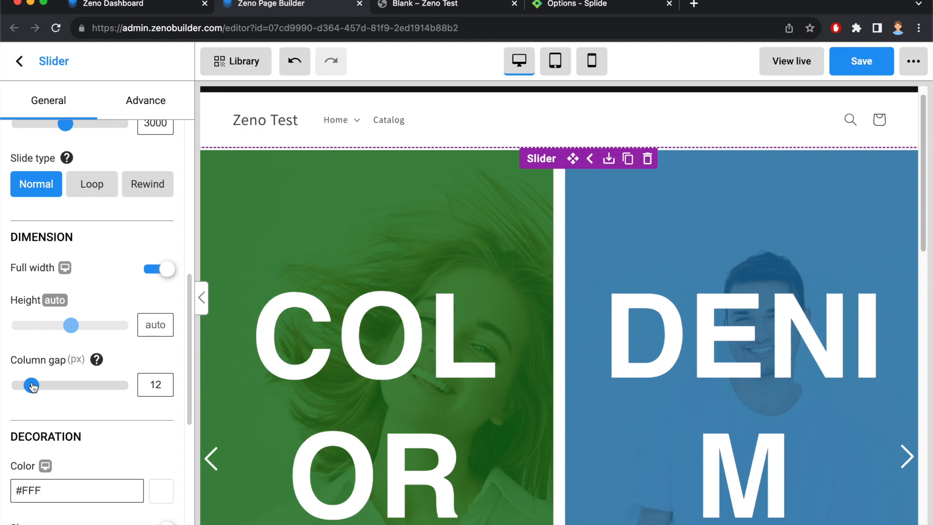
Set the slider's columns per page back to 1.
scroll(116, 329, up, 8)
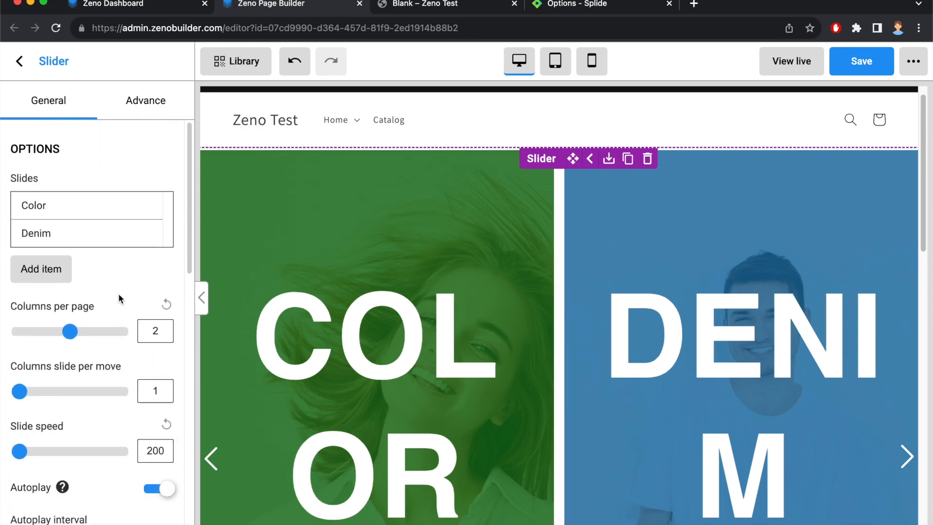
double_click(167, 335)
text(1)
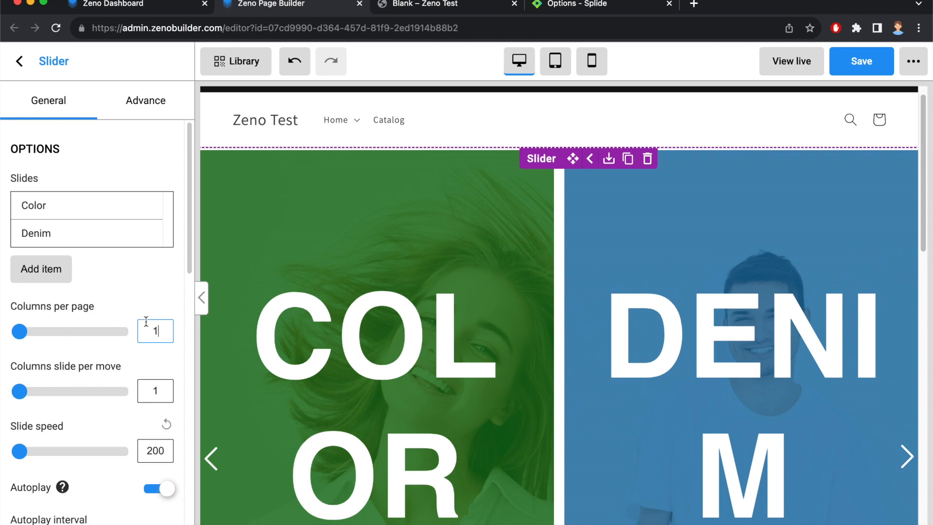
Set the slider's decoration color to the red #D63636.
scroll(108, 292, down, 8)
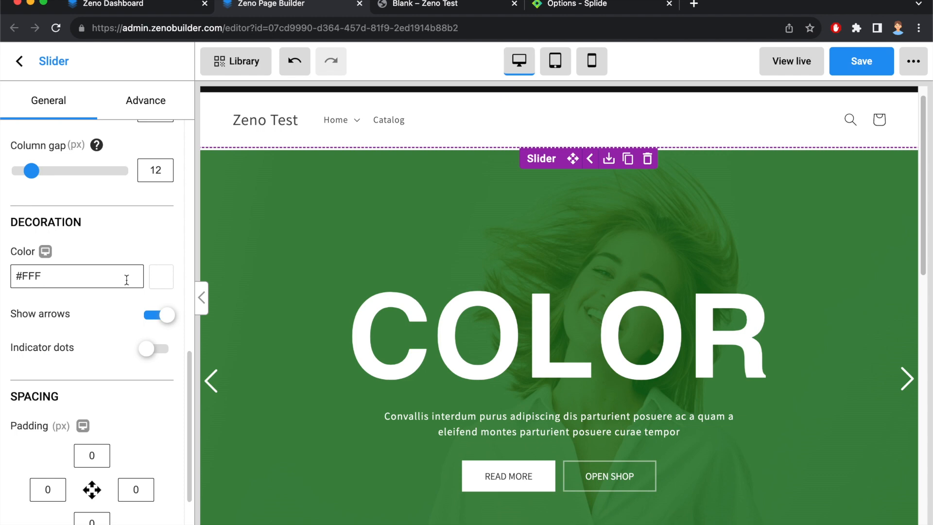
click(160, 276)
click(115, 315)
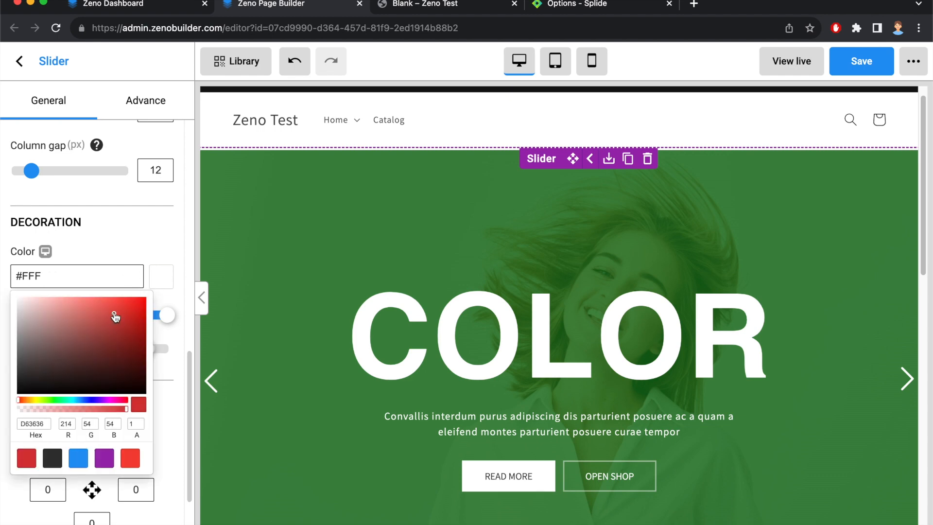
click(129, 240)
Switch the slider's arrows off and on again, and its indicator dots on and off again.
scroll(130, 278, down, 1)
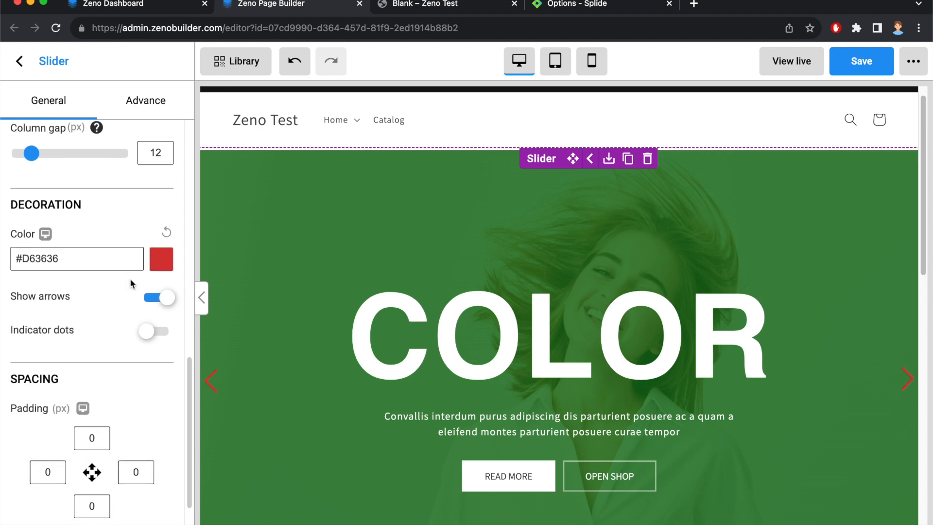
scroll(214, 374, down, 3)
scroll(549, 349, down, 2)
scroll(160, 411, up, 3)
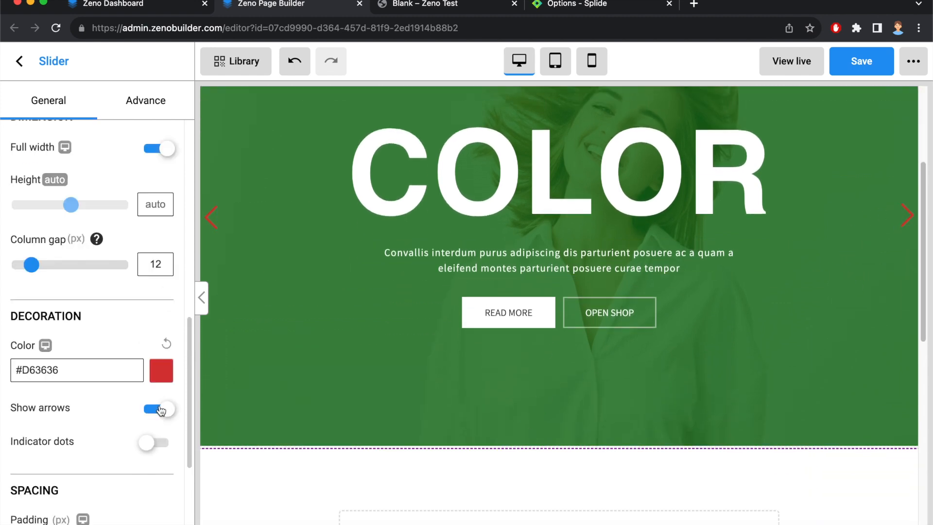
click(161, 409)
click(161, 409)
click(145, 445)
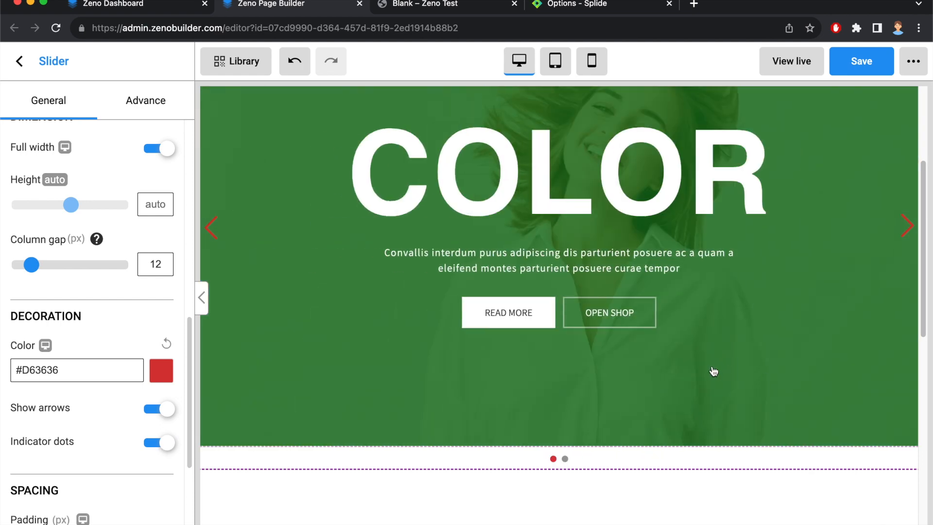
click(162, 444)
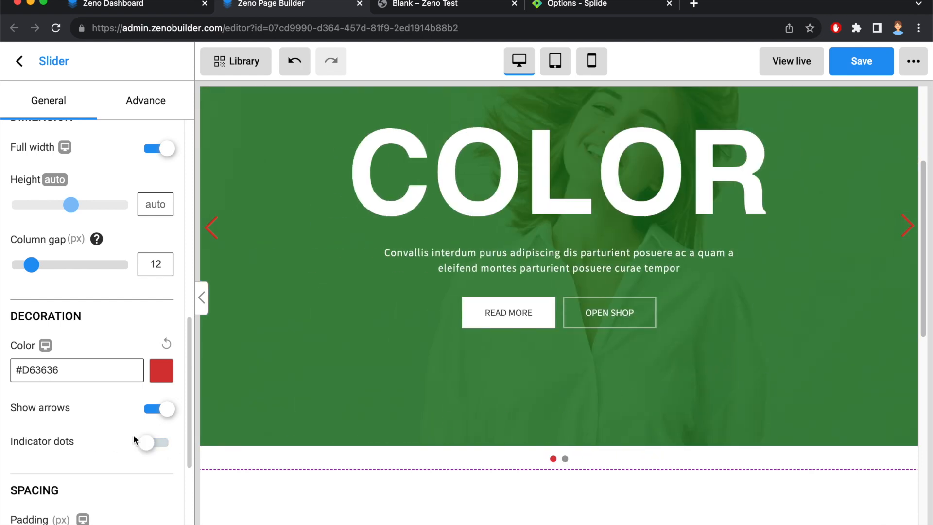
Switch the slider's visibility off and on for desktop, tablet and mobile in turn, and try varying its opacity on desktop, ending at 1.
click(146, 103)
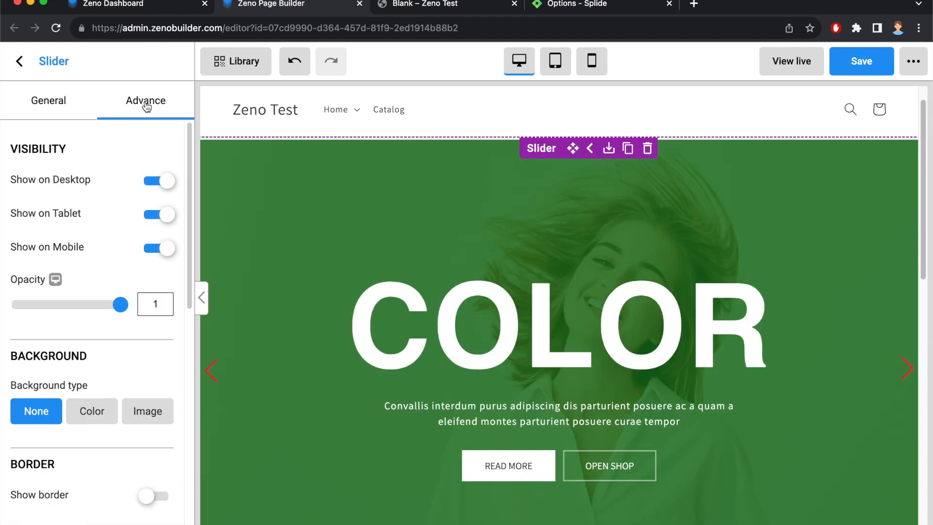
click(158, 182)
click(159, 182)
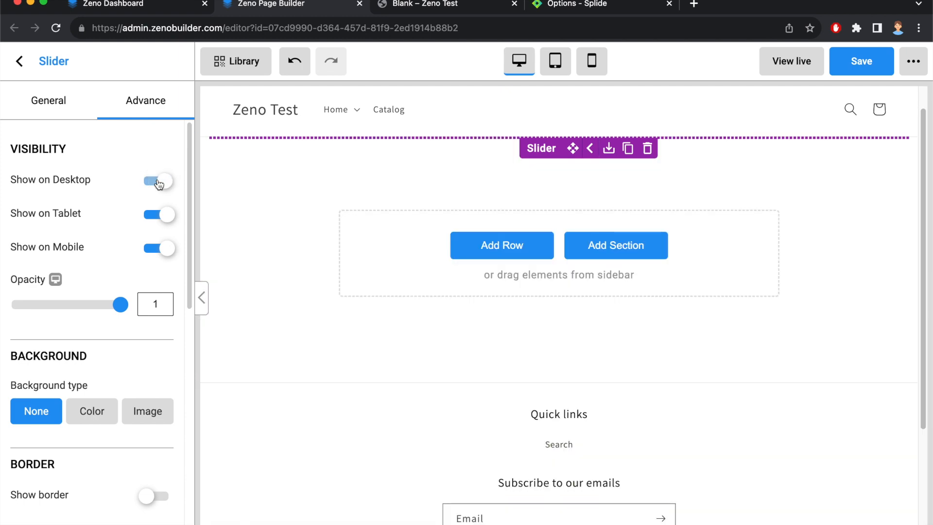
click(555, 61)
click(161, 217)
click(161, 217)
click(592, 61)
click(164, 249)
click(165, 249)
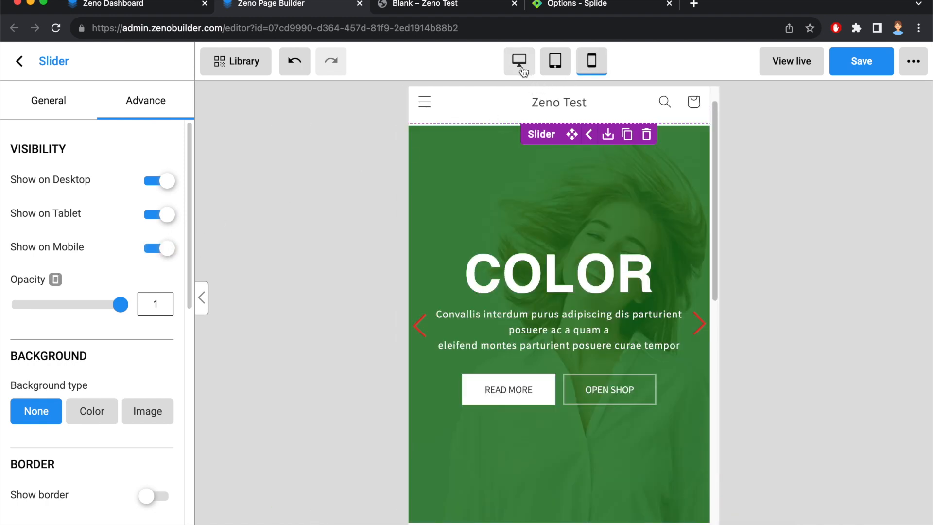
click(520, 62)
mouse_move(122, 309)
mouse_down()
mouse_move(34, 311)
mouse_move(126, 312)
mouse_up()
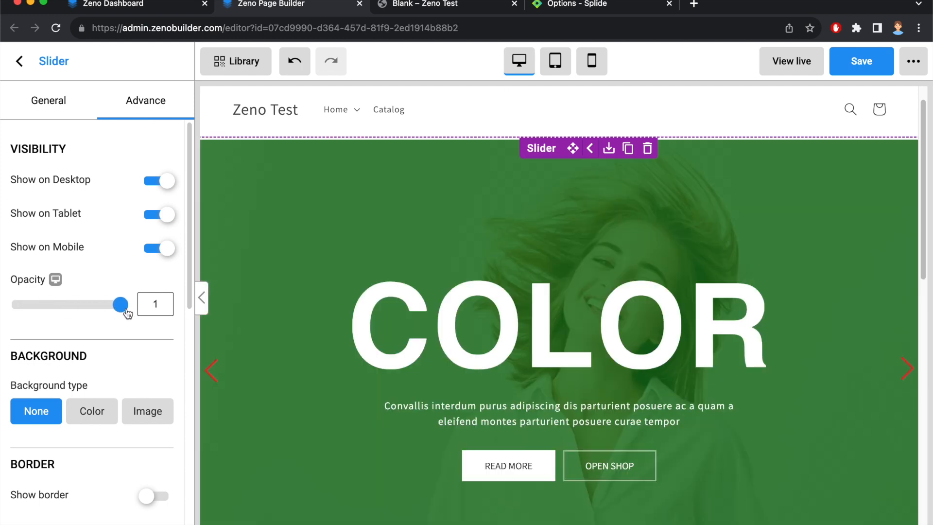
Set the slider's background type to Color and switch off its full width.
scroll(117, 321, down, 4)
click(90, 316)
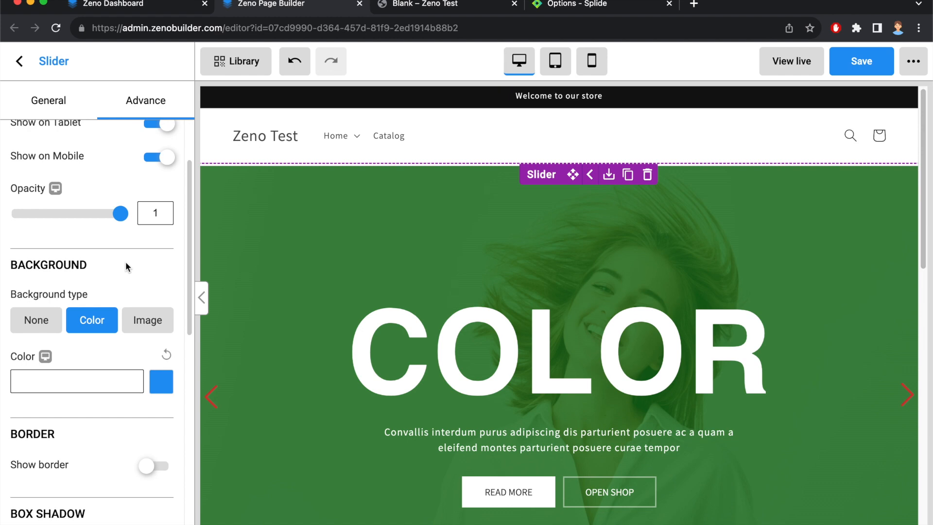
click(58, 100)
scroll(83, 199, down, 10)
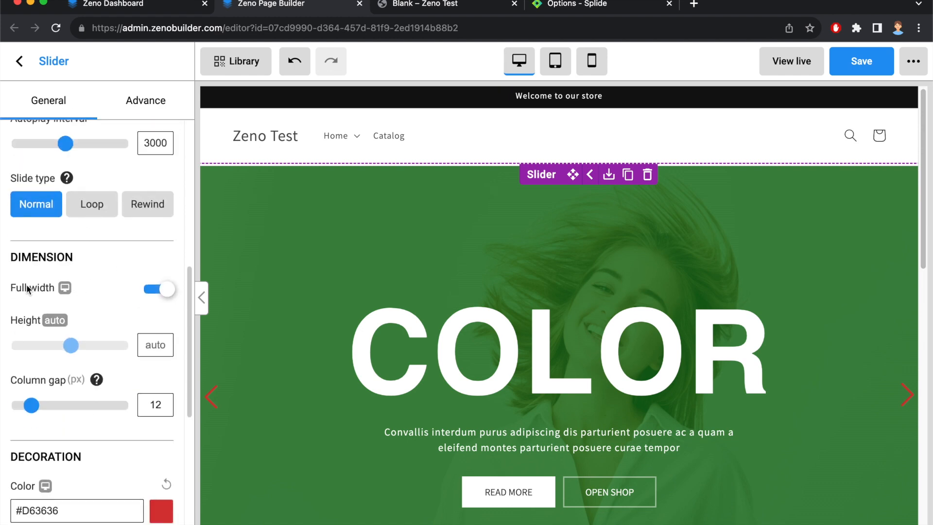
click(160, 289)
Set the slider's top, left and right padding to 32 px.
scroll(107, 270, down, 10)
click(92, 317)
text(32)
click(48, 352)
text(32)
click(146, 351)
text(32)
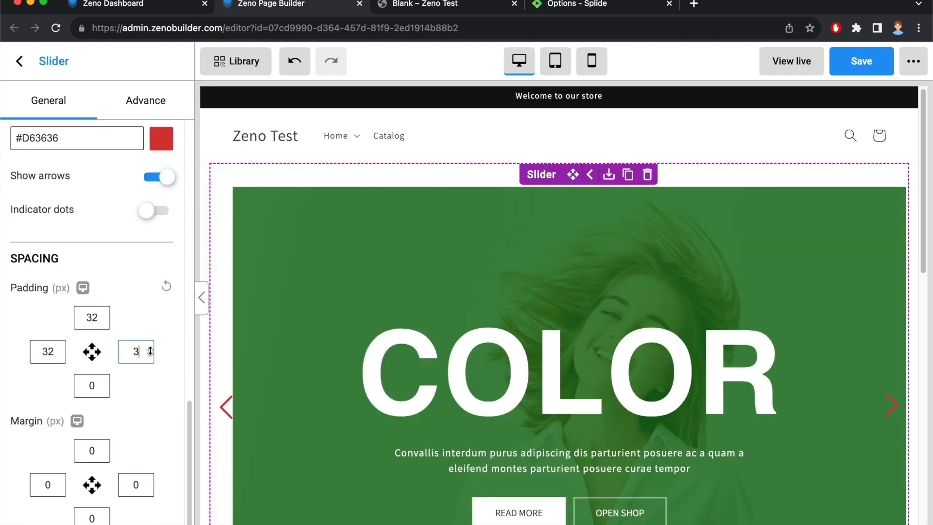
Set the slider's background color to the red #D63636.
click(160, 97)
scroll(131, 192, up, 10)
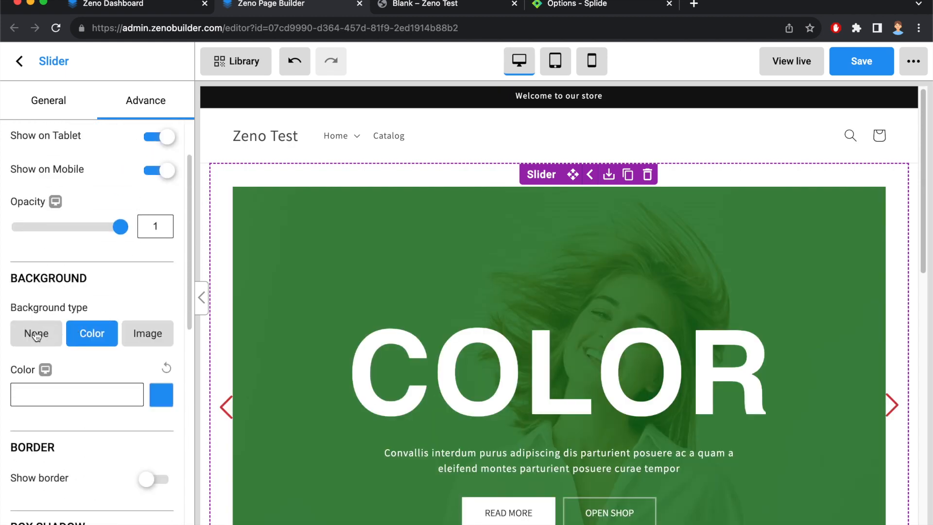
click(162, 394)
scroll(85, 481, down, 2)
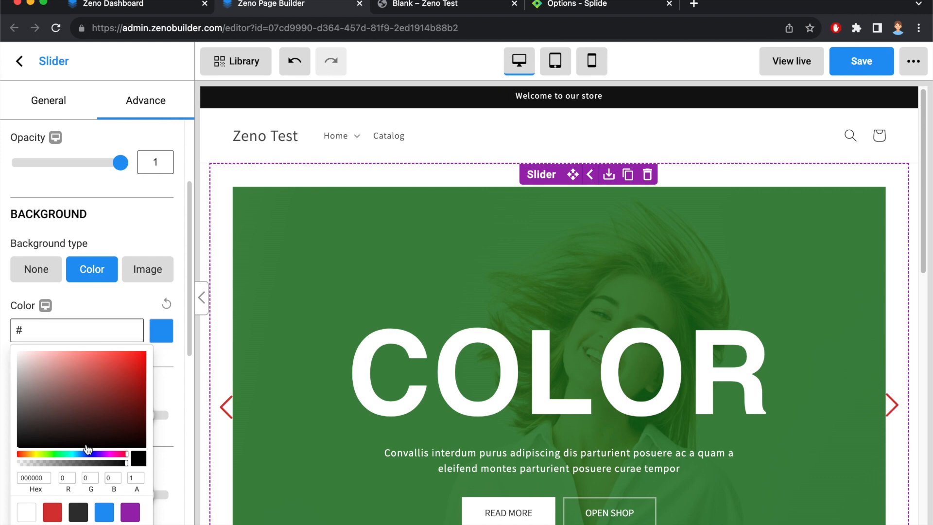
click(52, 511)
click(109, 297)
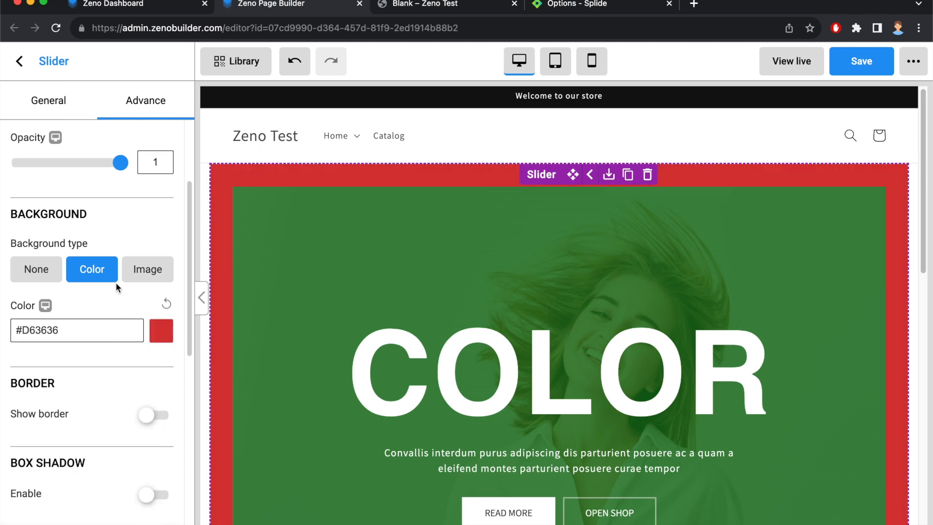
Apply the desk photo with laptop and coffee cup as the slider's background image, and set the background type back to None.
click(142, 270)
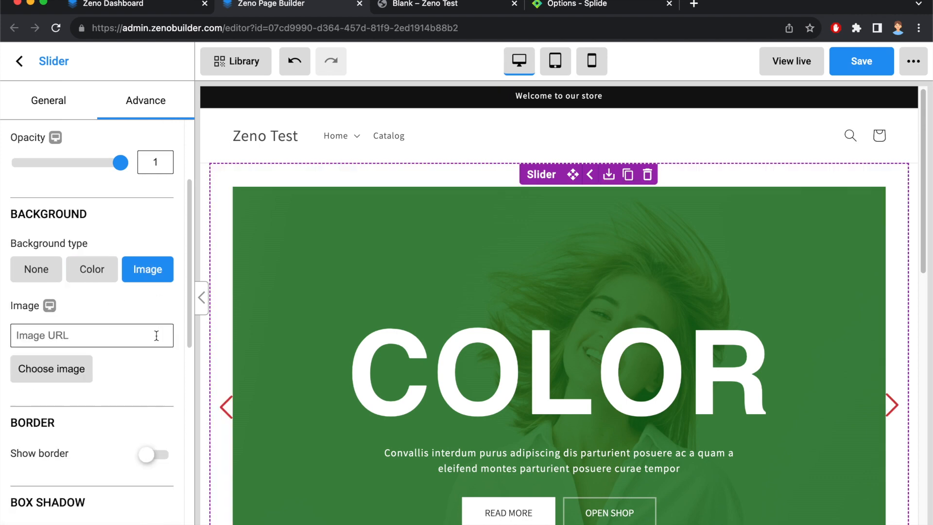
click(74, 372)
click(245, 392)
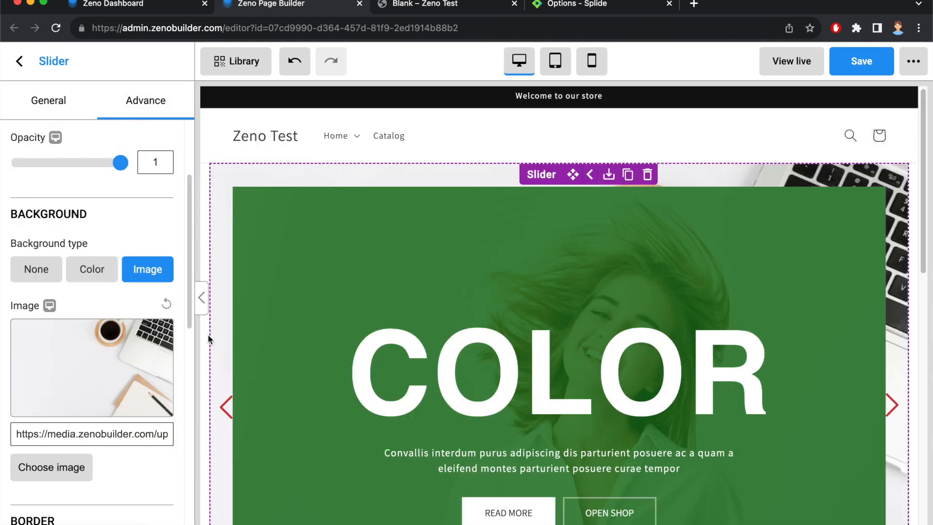
click(48, 273)
Switch the slider's border on and off again, and do the same with its box shadow.
scroll(119, 220, down, 4)
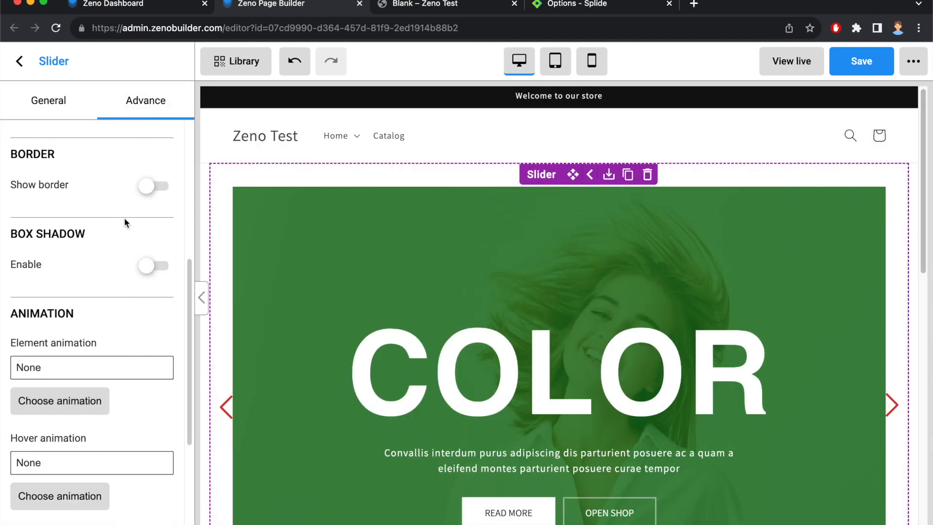
click(151, 186)
scroll(277, 437, down, 5)
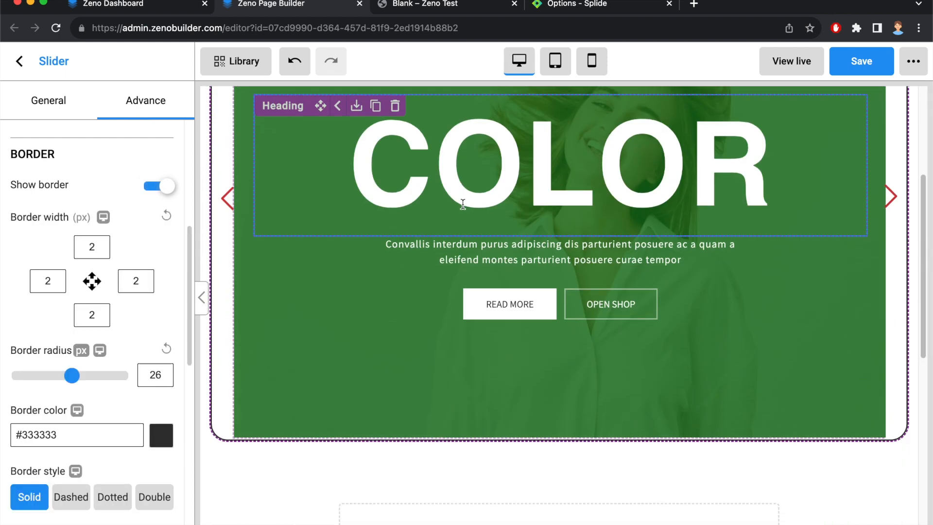
click(169, 185)
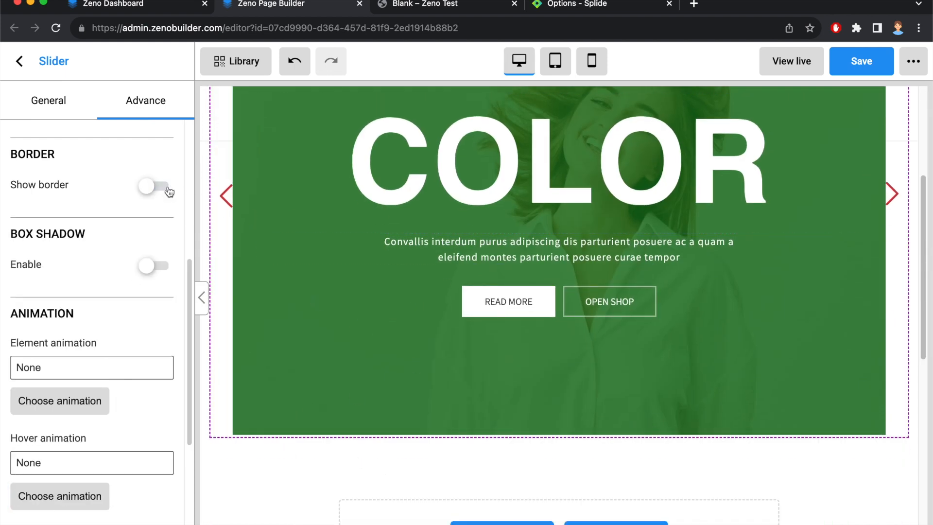
click(155, 268)
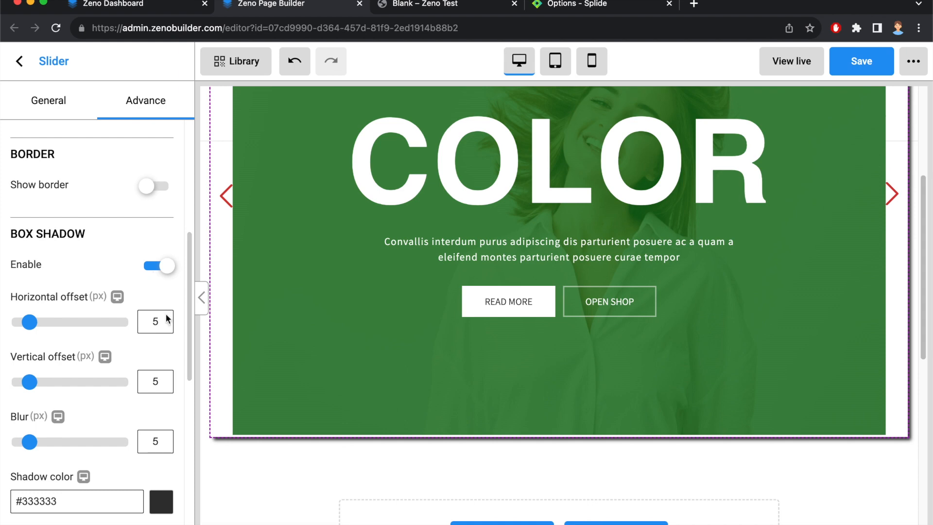
click(159, 266)
View the available element animations for the slider and close the selection without choosing one.
scroll(38, 190, down, 3)
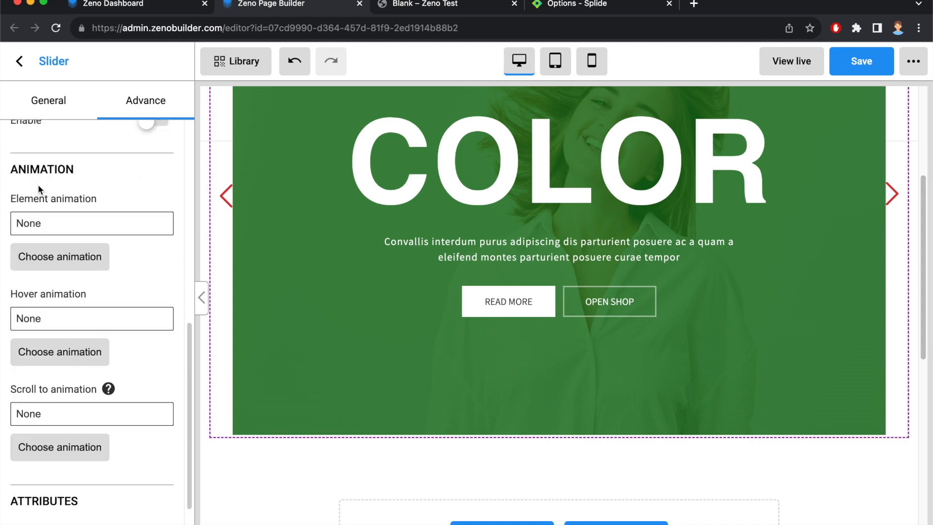
click(84, 253)
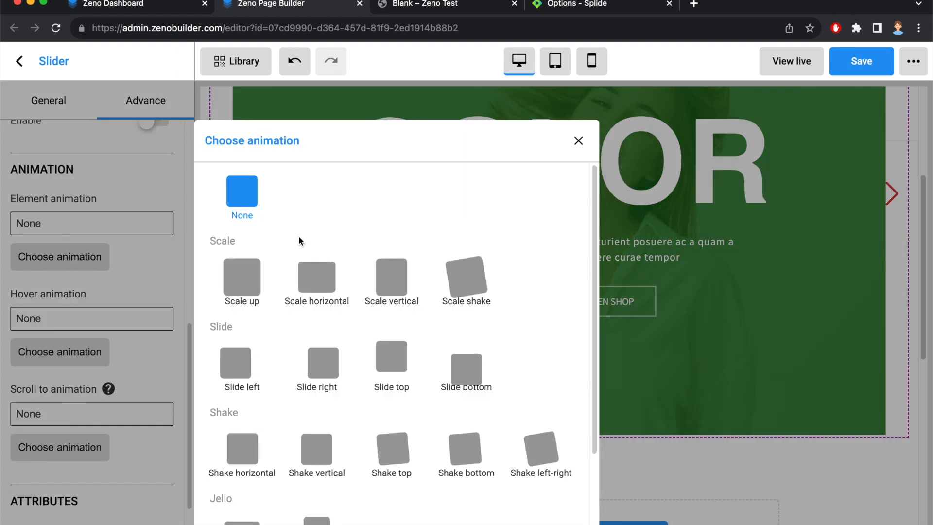
click(135, 274)
Delete the configured slider and add a new Slider element to the empty page.
scroll(172, 251, up, 8)
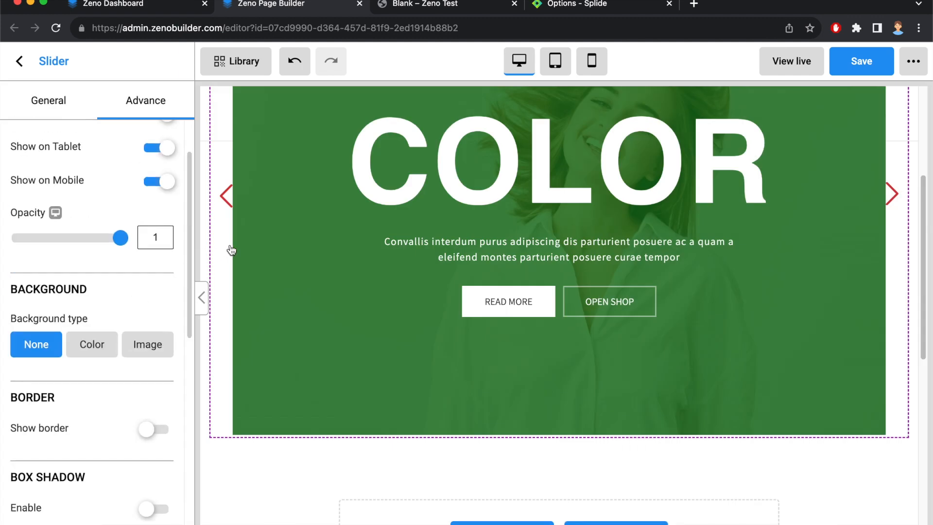
scroll(292, 240, up, 5)
key(Delete)
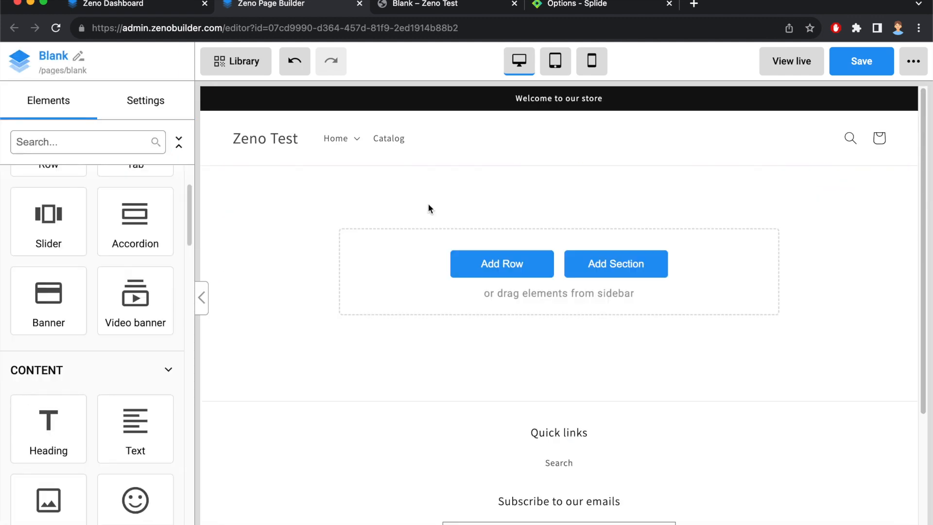
drag(49, 219, 490, 200)
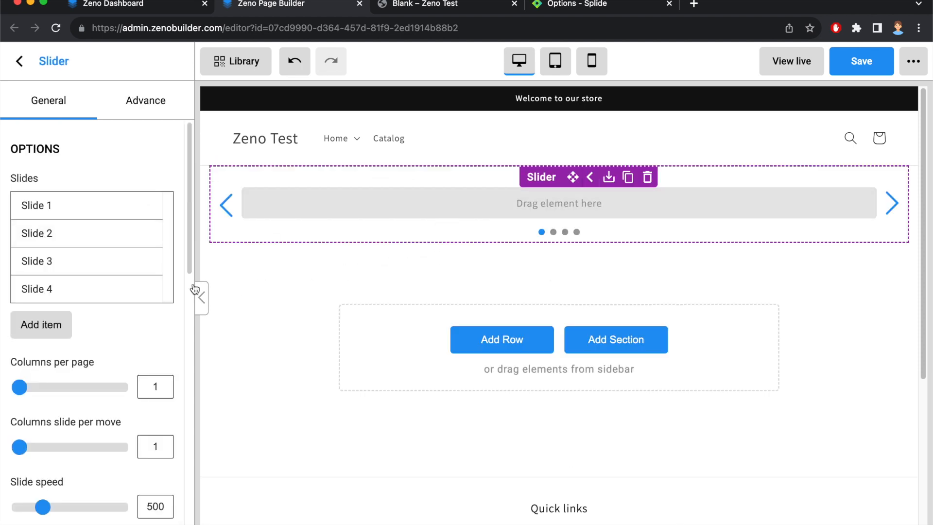
Delete Slide 4, Slide 3 and Slide 2 from the new slider, keeping only Slide 1.
click(148, 291)
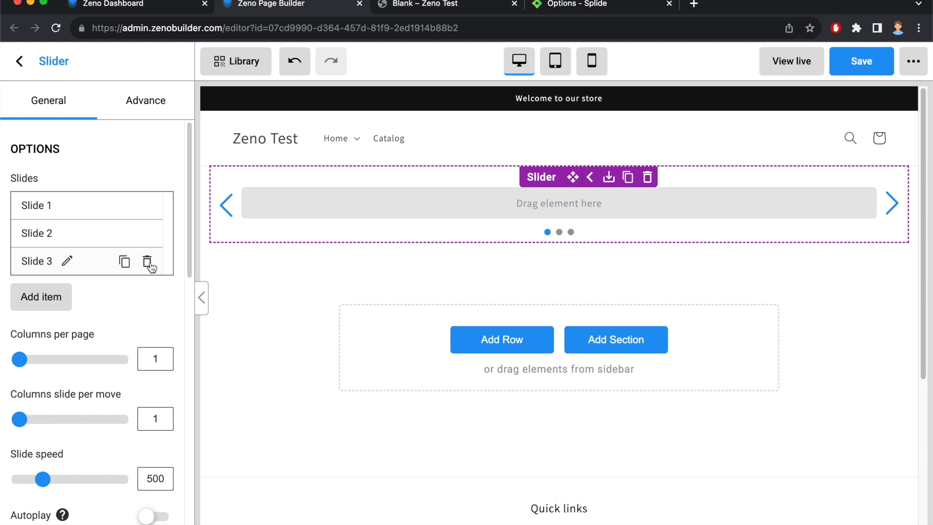
click(147, 261)
click(148, 234)
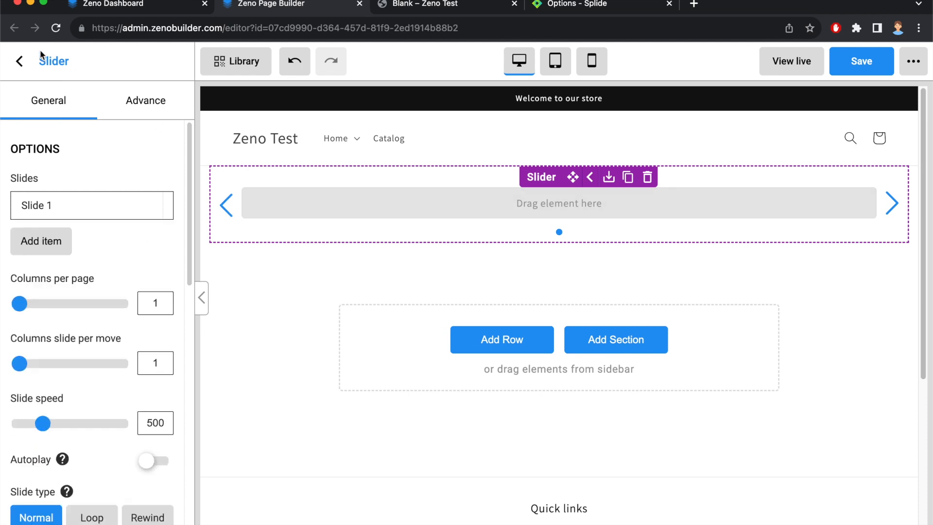
Add a Banner element inside Slide 1 and set its image to the desk photo with laptop and coffee cup.
click(20, 61)
drag(46, 295, 440, 213)
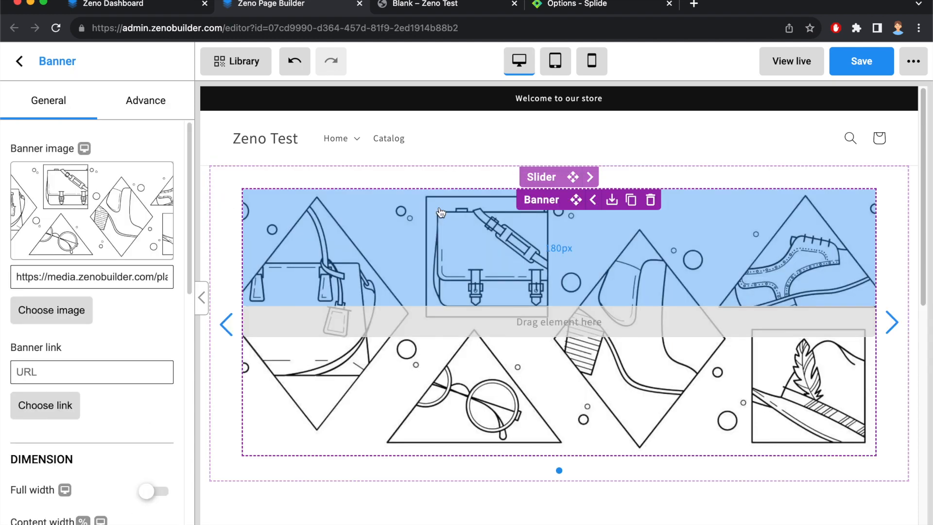
click(68, 312)
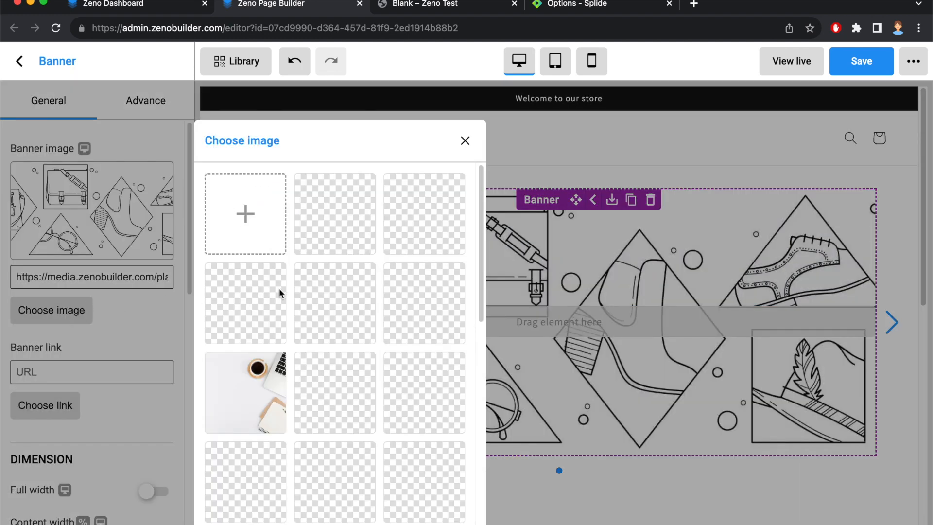
click(258, 376)
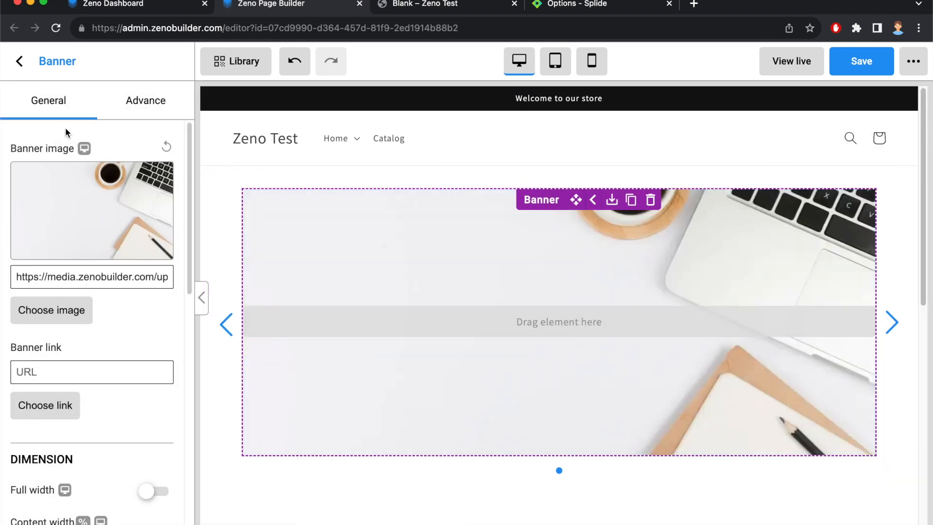
Add a Heading element inside the banner and align it to the center.
click(20, 60)
drag(55, 209, 567, 325)
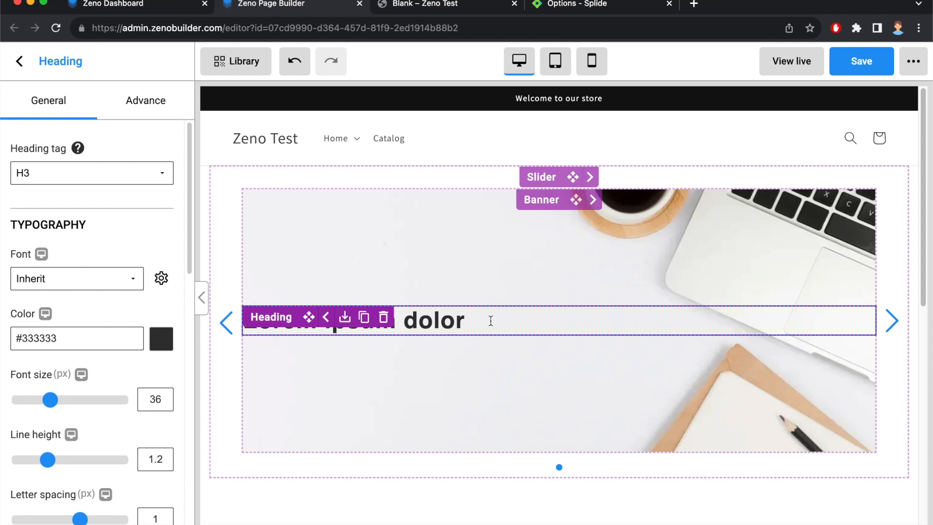
scroll(87, 380, down, 6)
click(99, 401)
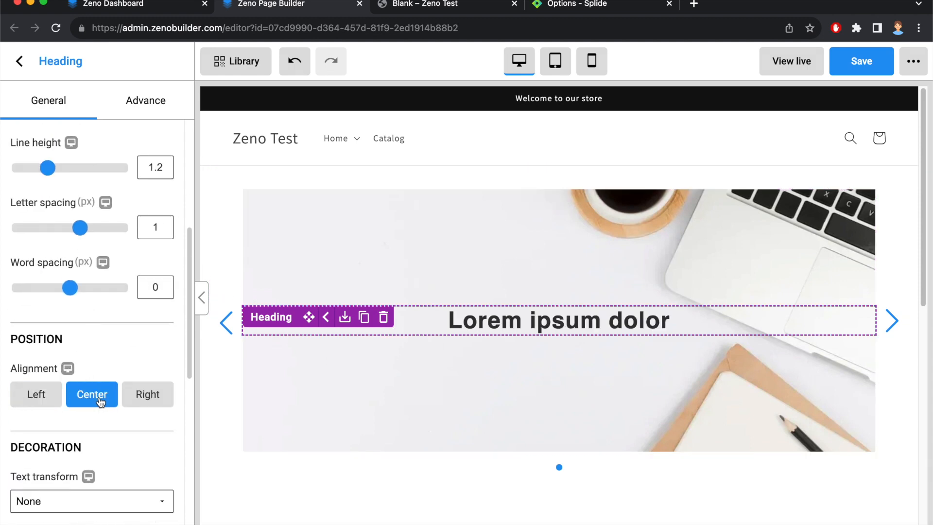
Add a Button element below the heading in the banner and label it "BUY NOW".
click(19, 63)
scroll(73, 316, down, 3)
drag(49, 360, 566, 339)
click(558, 350)
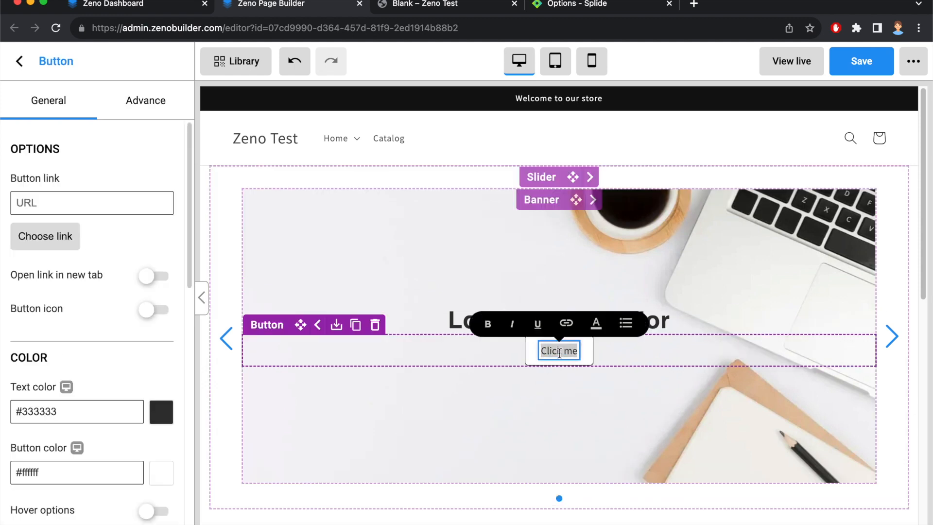
text(BUY NOW)
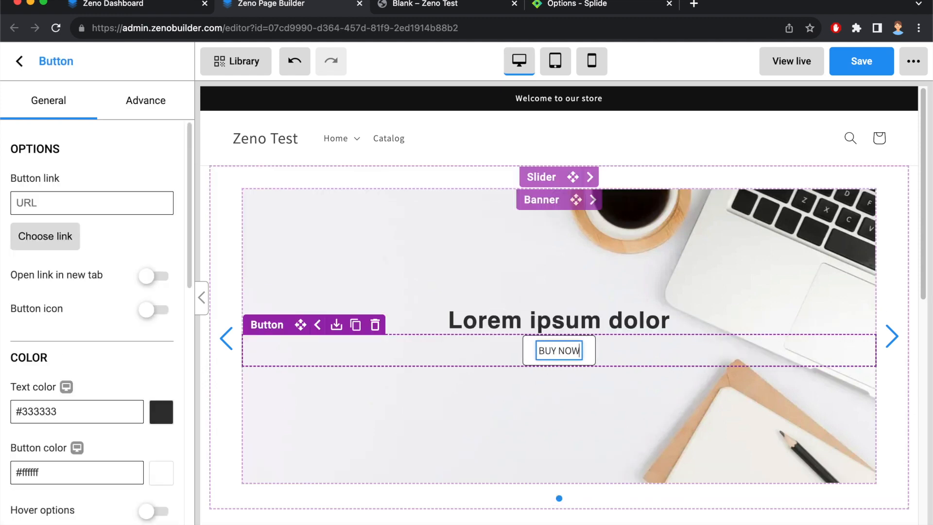
Set the BUY NOW button's top margin to 32 px and deselect the button.
scroll(64, 384, down, 10)
click(101, 456)
text(32)
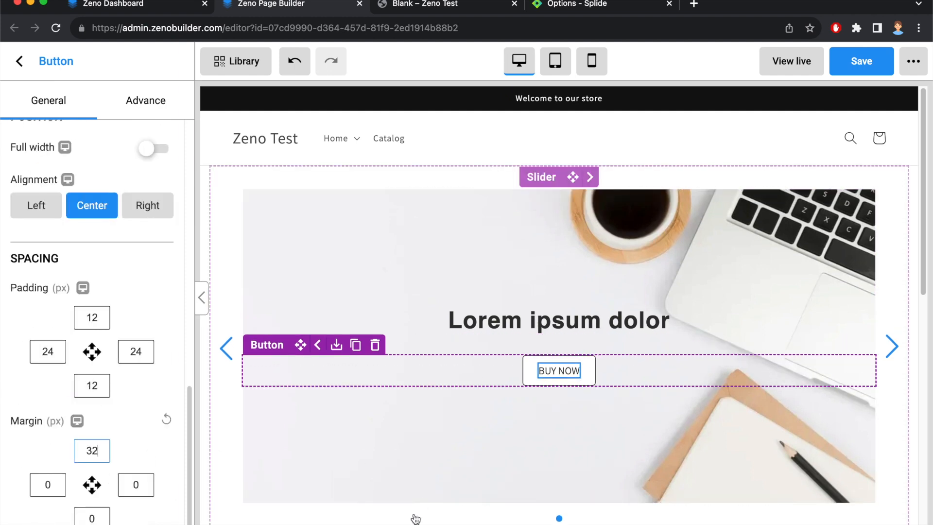
key(Escape)
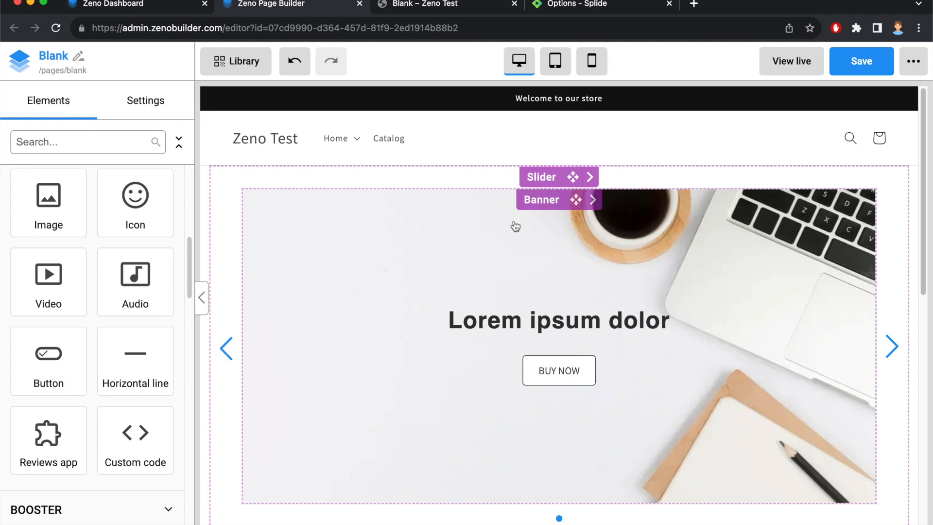
Duplicate the slider's Slide 1, and duplicate the copy as well, to make three slides.
click(539, 178)
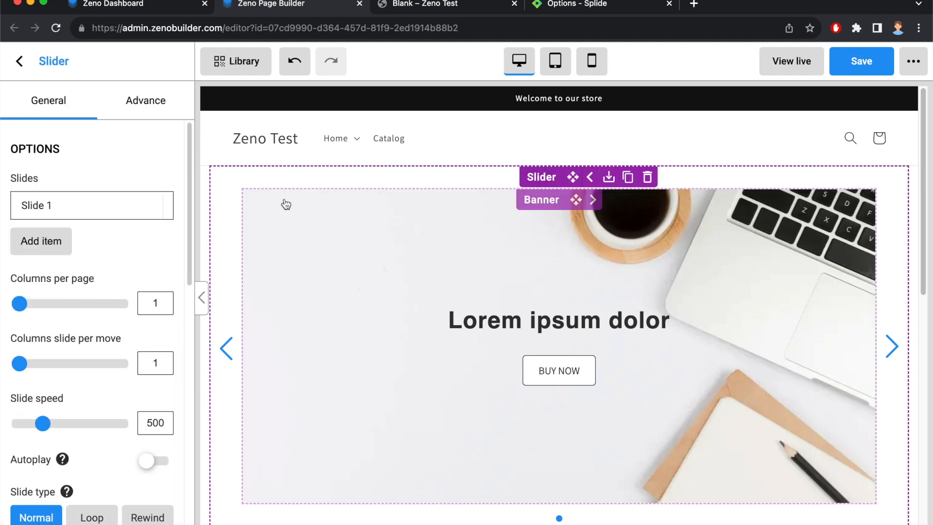
click(124, 206)
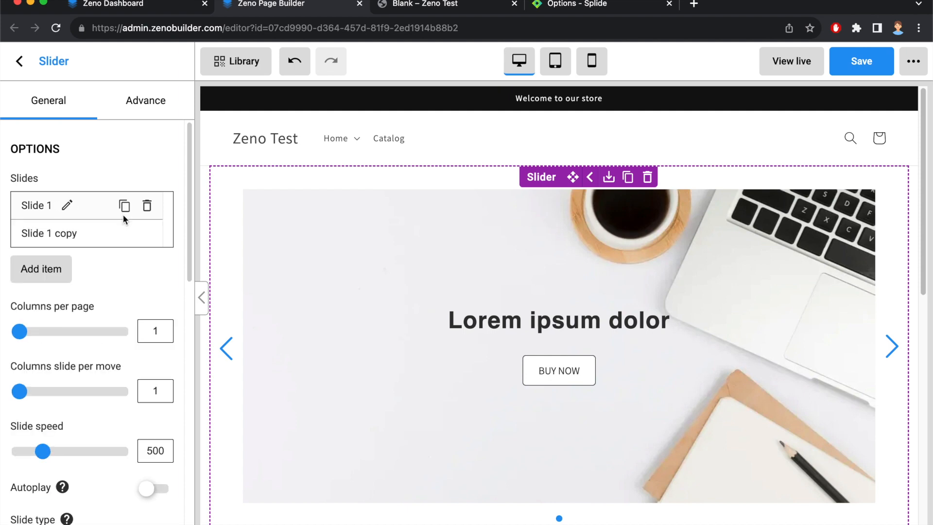
click(125, 233)
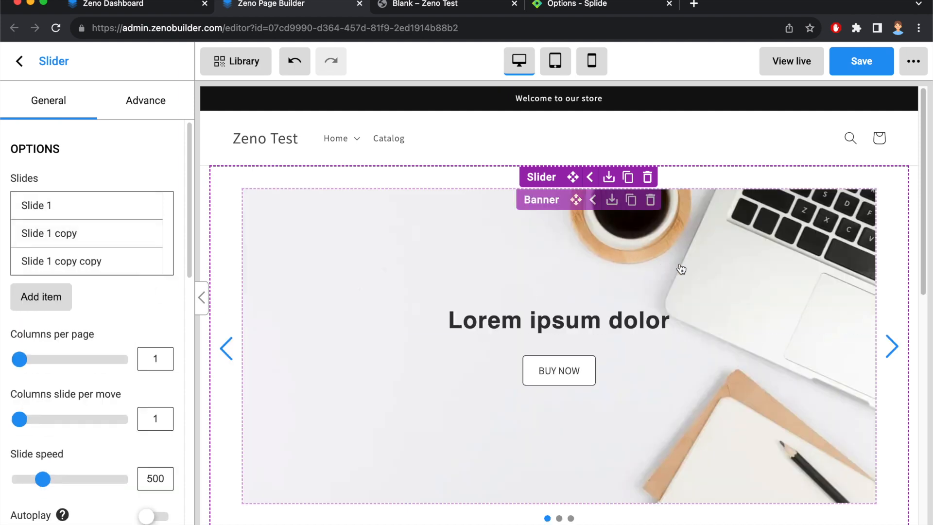
Change the second slide's heading to "Dolor sit amet" and its banner image to the wooden blocks photo.
drag(681, 268, 433, 283)
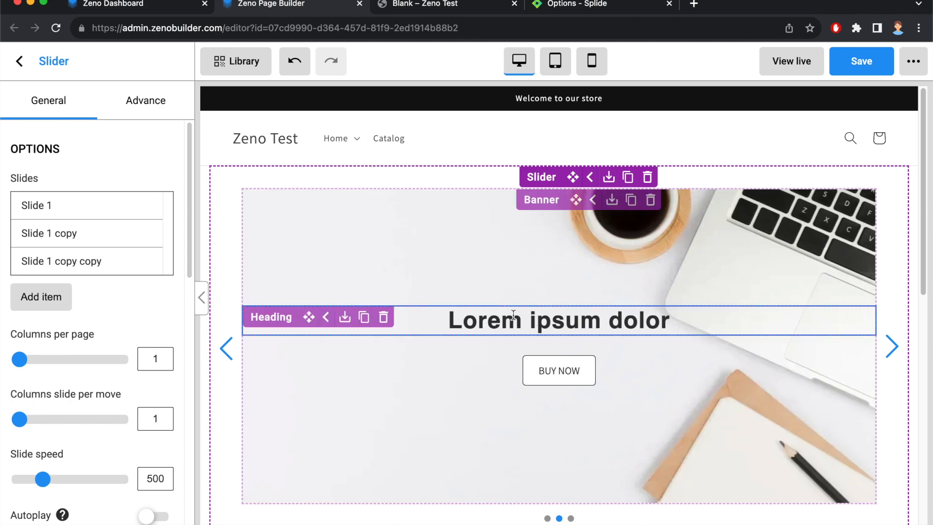
triple_click(513, 316)
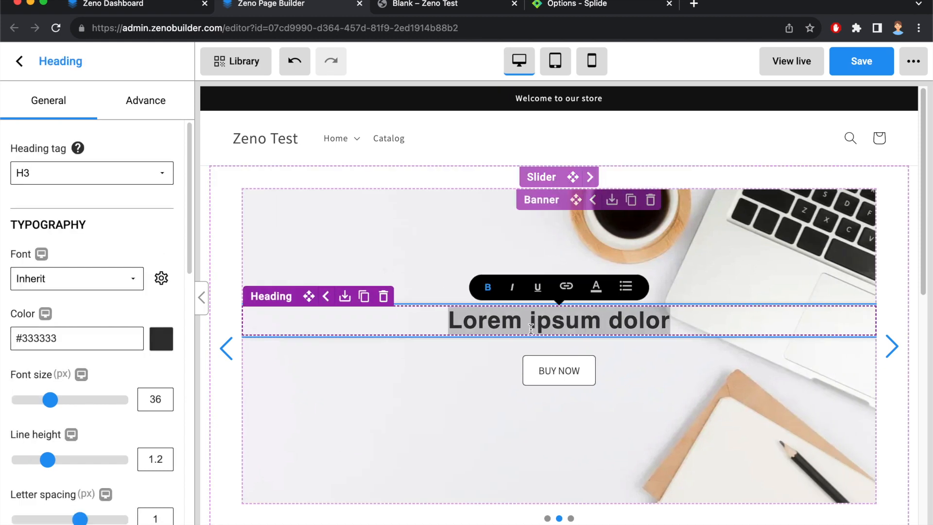
text(Dolor sit amet)
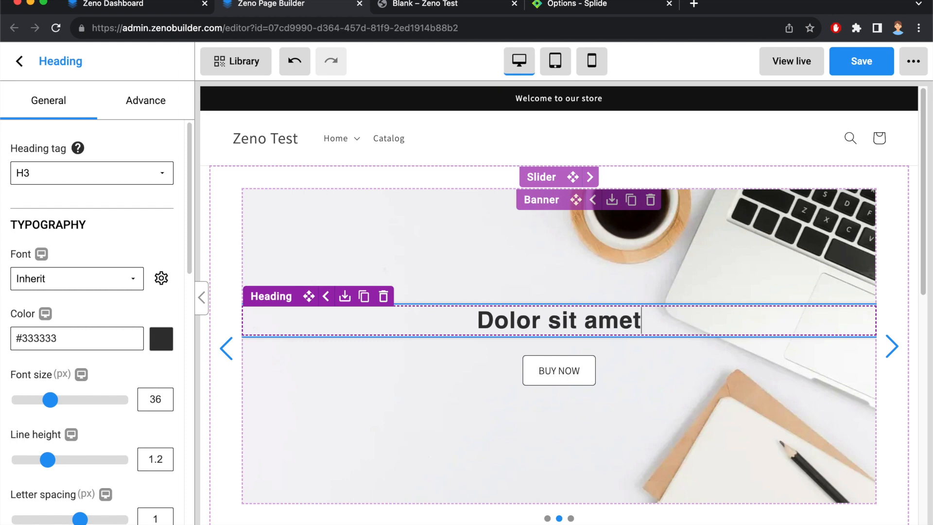
click(672, 304)
click(39, 311)
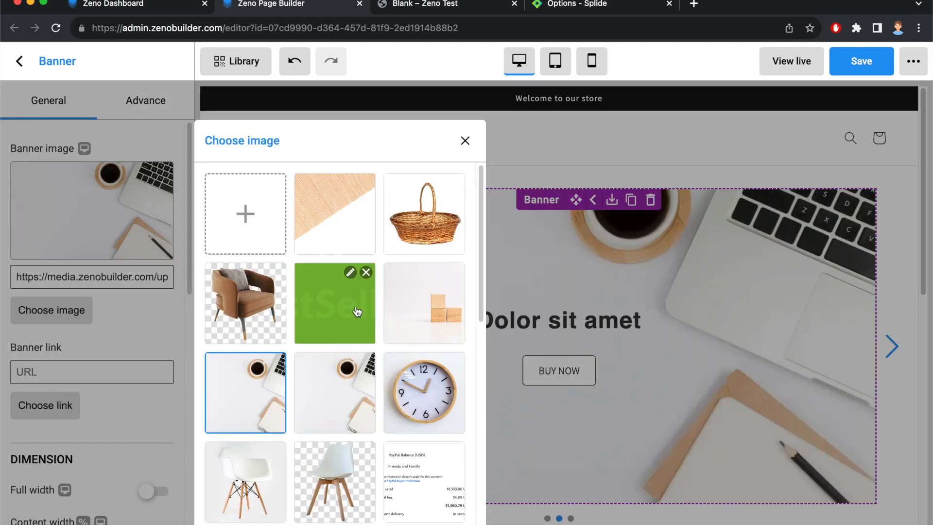
scroll(377, 316, down, 1)
click(422, 314)
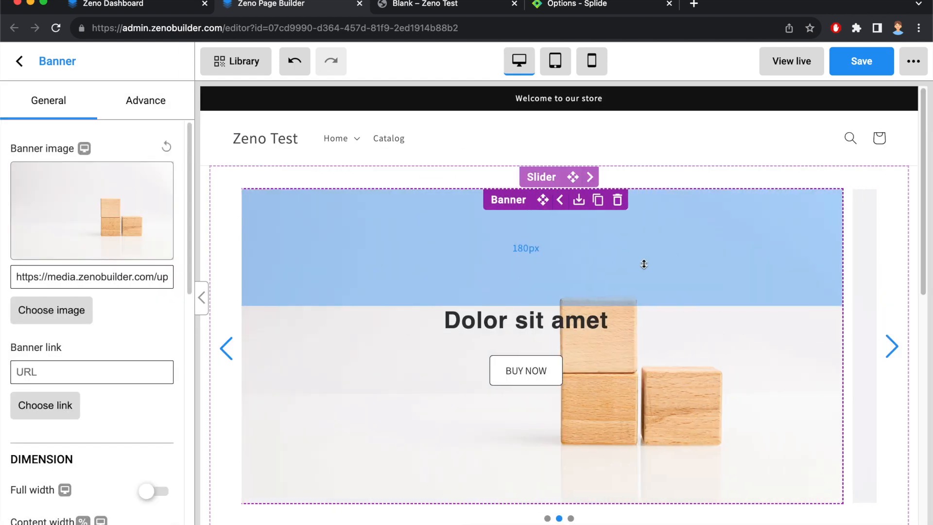
Change the third slide's heading to "Consectetur adipiscing elit" and its banner image to the round wall clock photo.
click(582, 323)
text(Consectetur a)
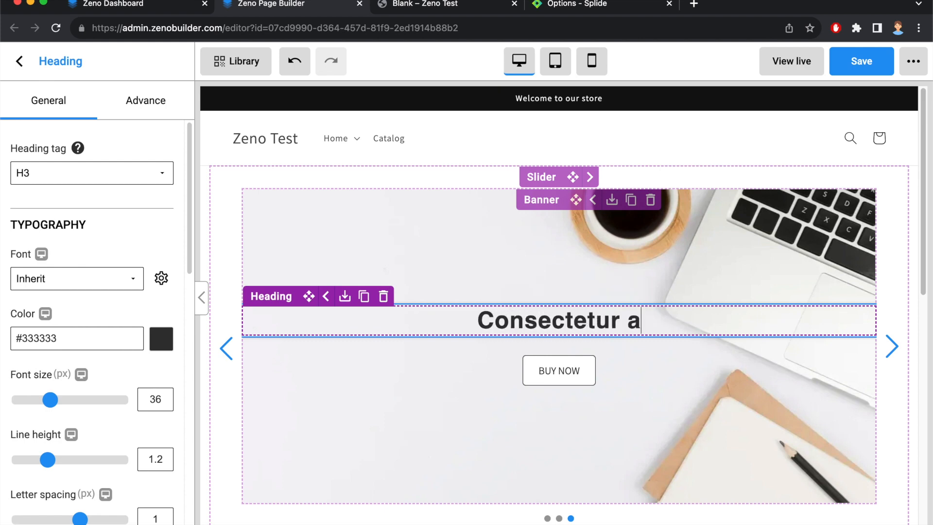
text(dipiscing elit)
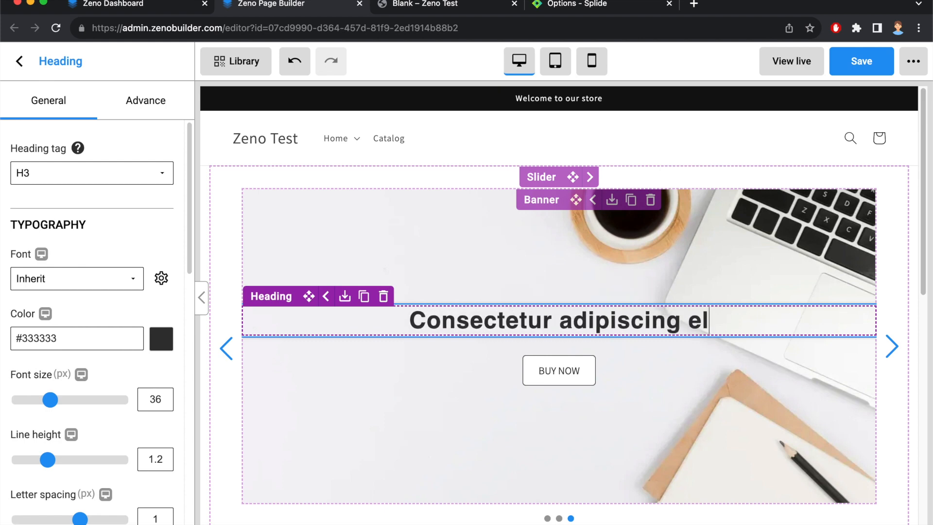
click(475, 273)
click(58, 311)
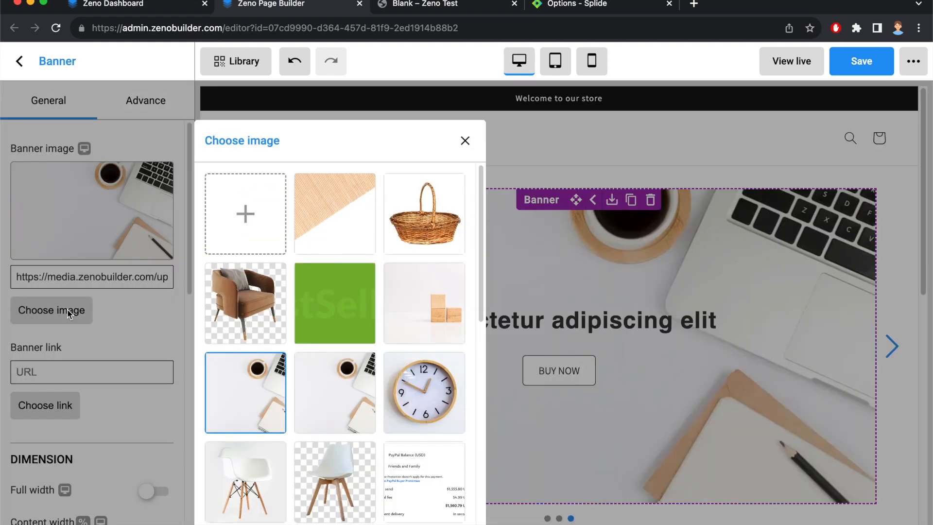
click(412, 396)
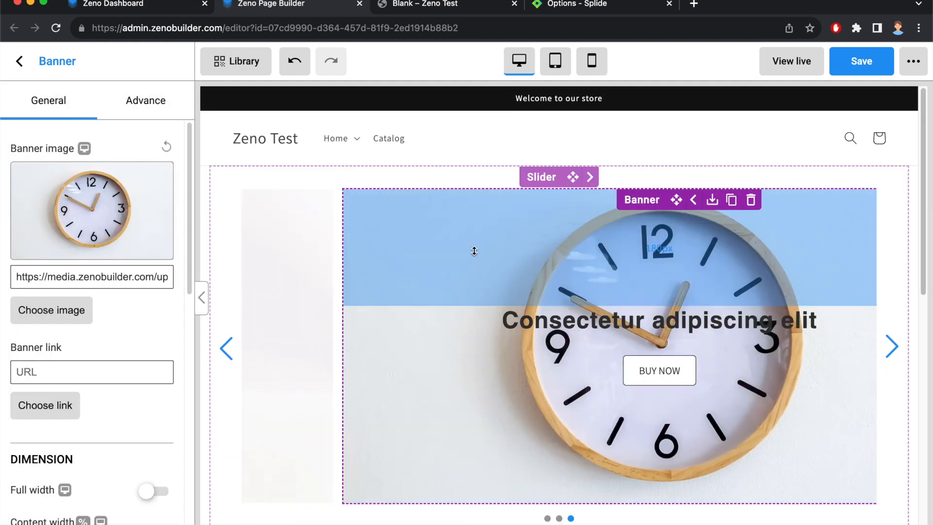